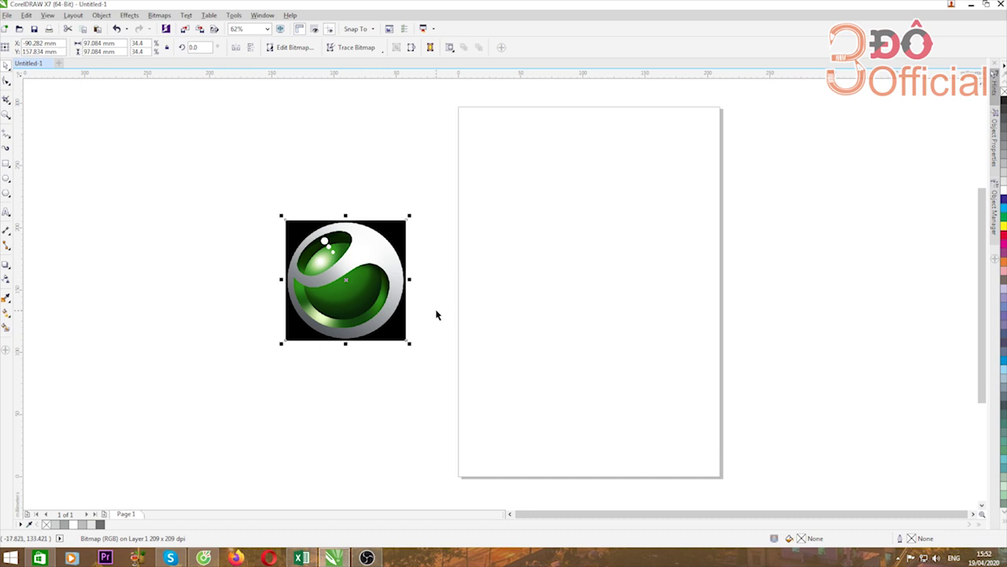
Step: Draw a circle about 89.5 mm in diameter over the logo bitmap and align its centre with the bitmap's centre
{"action": "scroll", "coordinate": [459, 278], "scroll_direction": "up", "scroll_amount": 2}
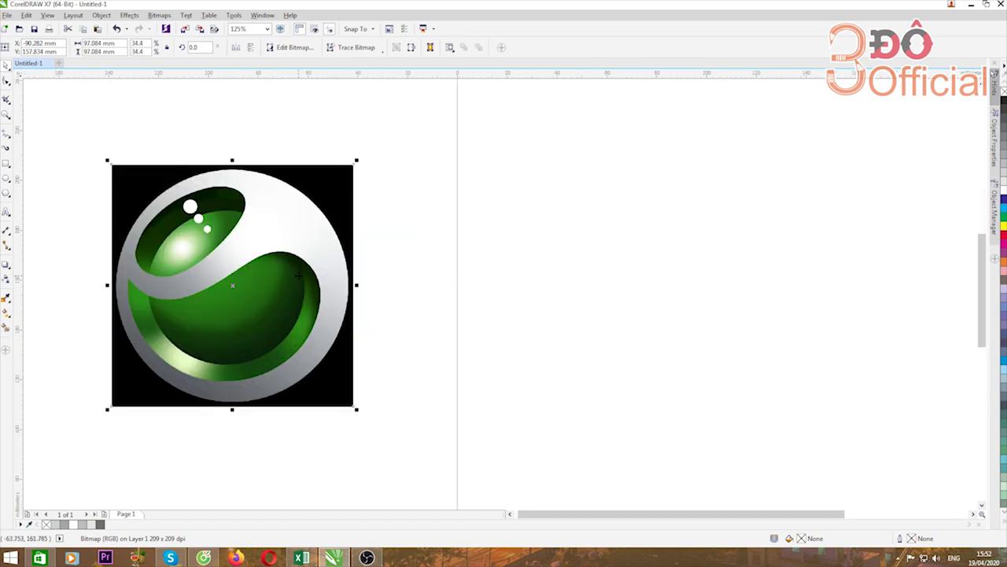
{"action": "scroll", "coordinate": [277, 274], "scroll_direction": "down", "scroll_amount": 2}
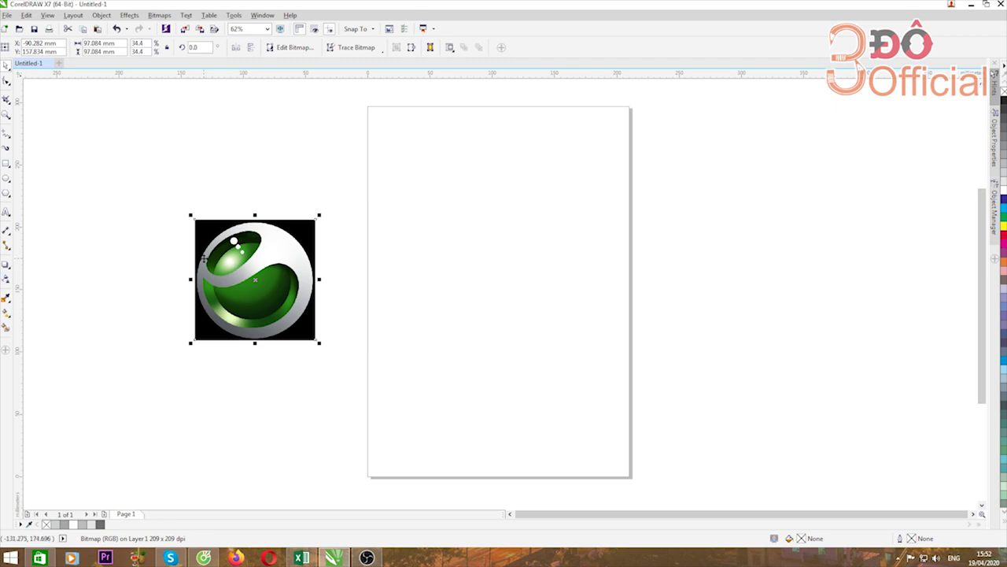
{"action": "left_click", "coordinate": [6, 181]}
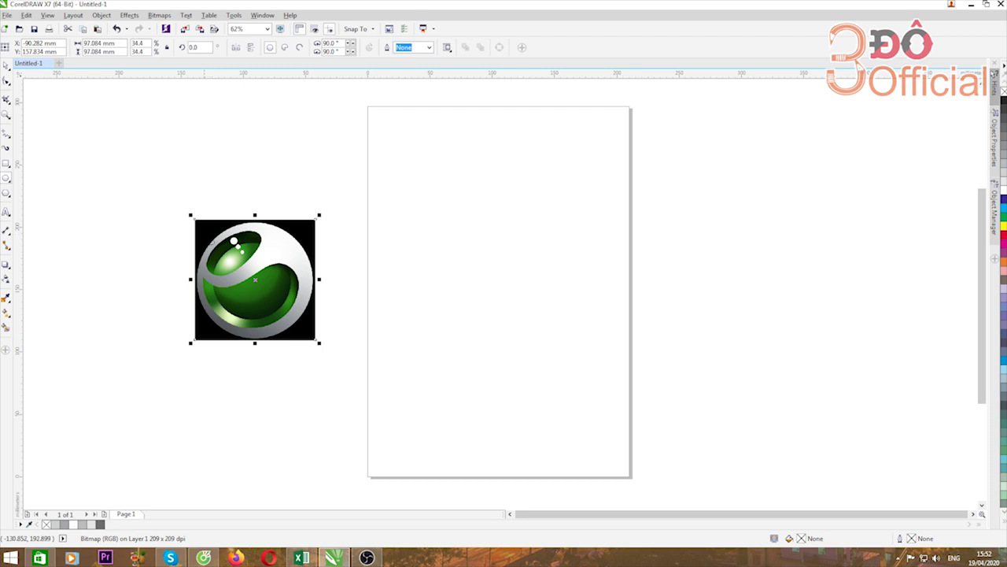
{"action": "left_click_drag", "start_coordinate": [204, 236], "coordinate": [318, 323]}
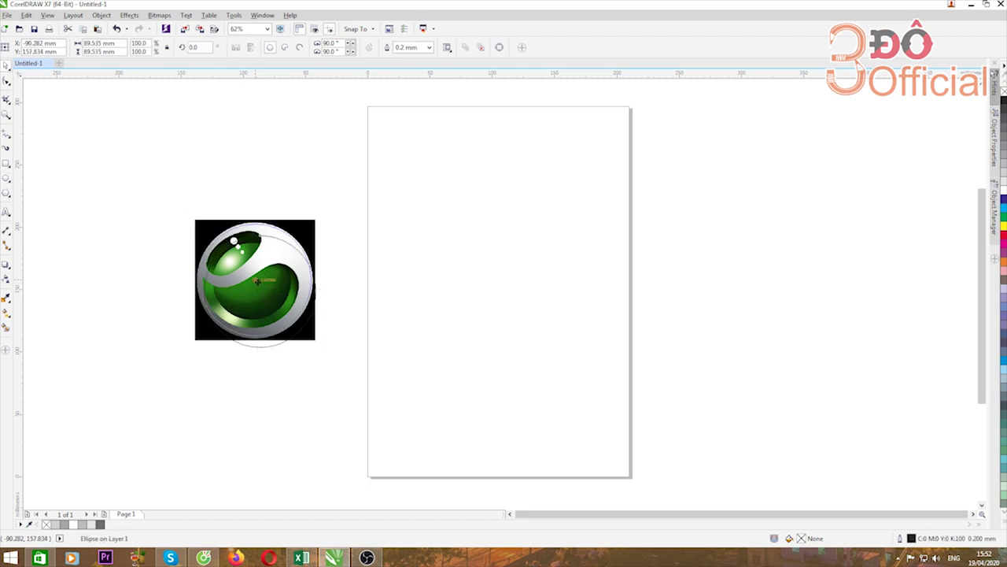
{"action": "scroll", "coordinate": [257, 281], "scroll_direction": "up", "scroll_amount": 3}
{"action": "scroll", "coordinate": [368, 336], "scroll_direction": "down", "scroll_amount": 1}
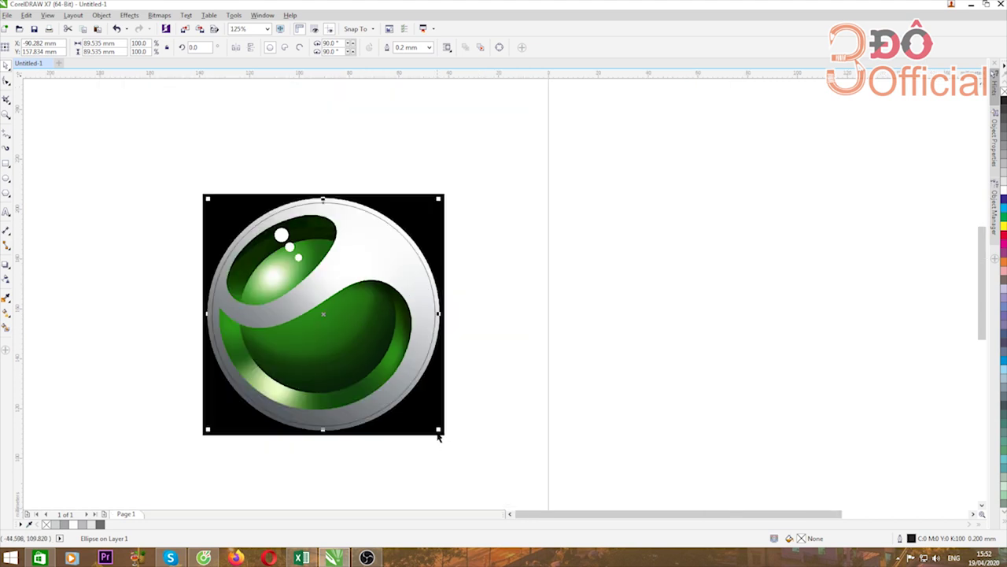
Step: Enlarge the circle from its centre to about 92.6 mm to match the outer edge of the logo's sphere
{"action": "left_click_drag", "start_coordinate": [438, 433], "coordinate": [446, 431]}
{"action": "scroll", "coordinate": [247, 297], "scroll_direction": "down", "scroll_amount": 2}
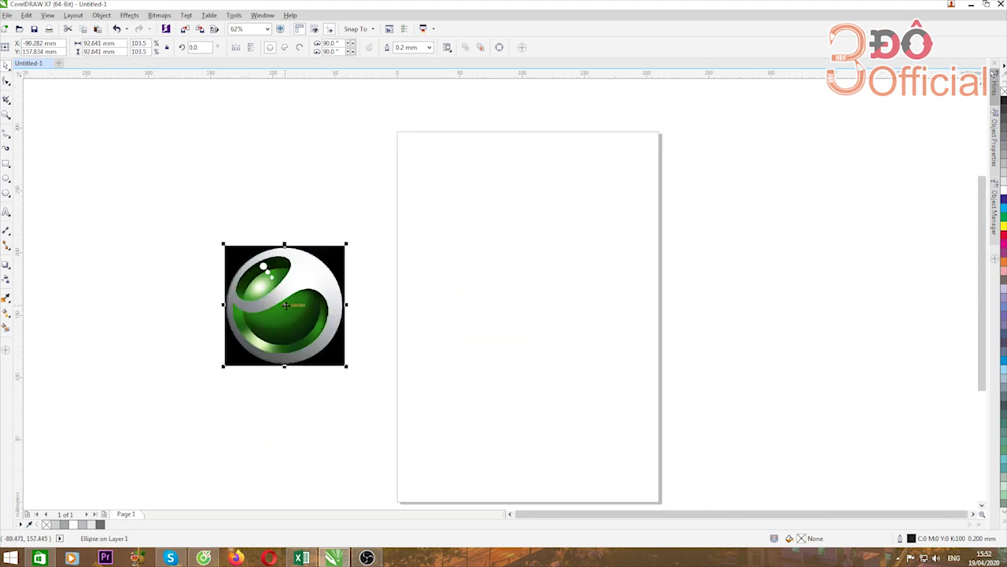
{"action": "scroll", "coordinate": [284, 304], "scroll_direction": "up", "scroll_amount": 2}
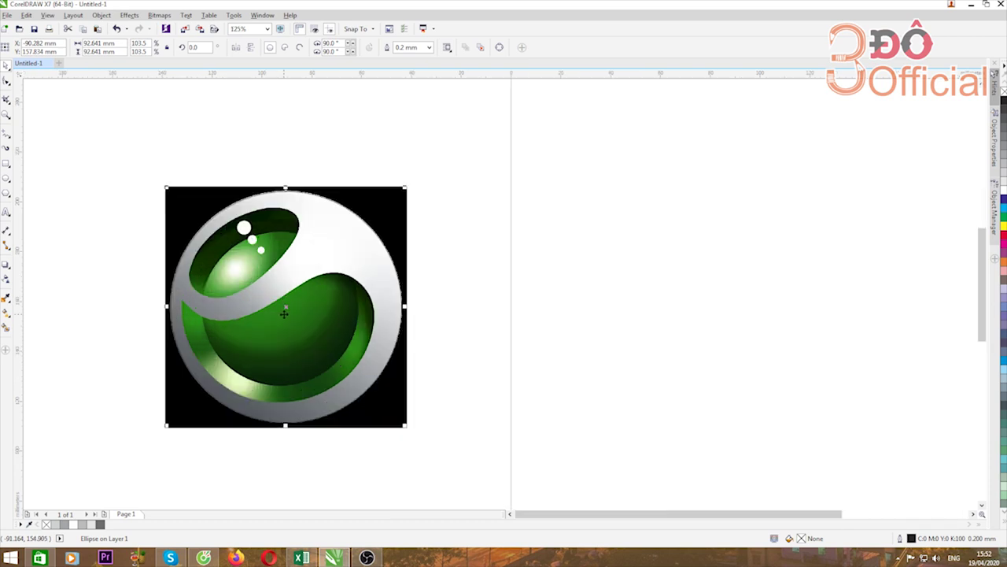
{"action": "scroll", "coordinate": [276, 295], "scroll_direction": "down", "scroll_amount": 2}
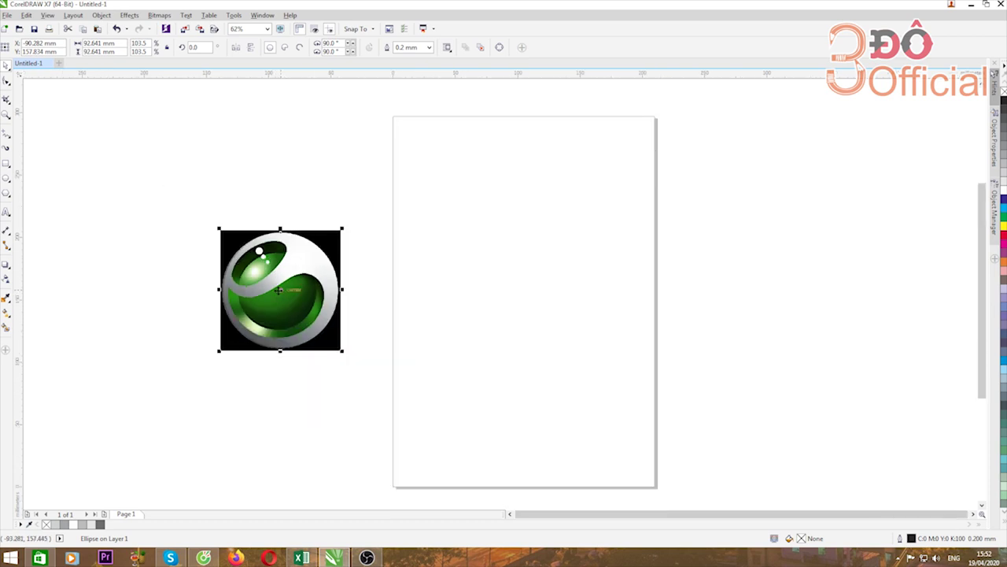
{"action": "scroll", "coordinate": [269, 297], "scroll_direction": "up", "scroll_amount": 2}
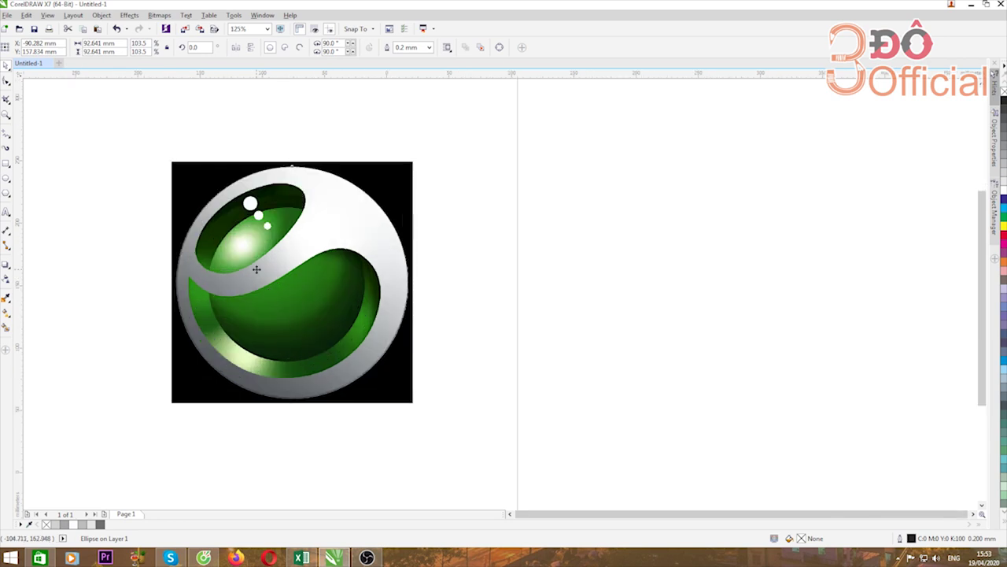
{"action": "scroll", "coordinate": [256, 270], "scroll_direction": "down", "scroll_amount": 2}
{"action": "scroll", "coordinate": [261, 295], "scroll_direction": "up", "scroll_amount": 2}
{"action": "left_click", "coordinate": [100, 304]}
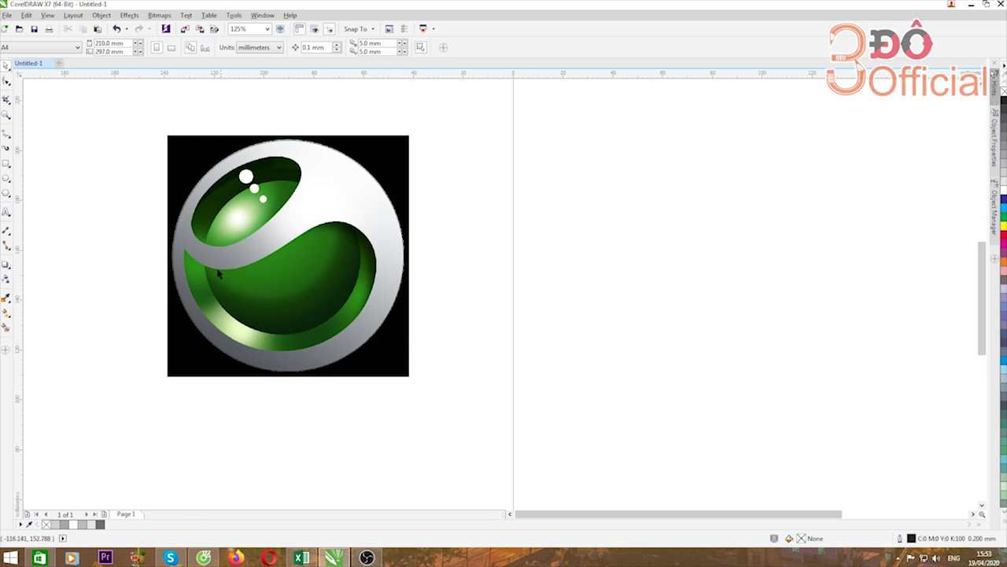
Step: Draw a closed four-node outline of straight segments around the logo's lower green shape with the Pen tool
{"action": "left_click", "coordinate": [10, 142]}
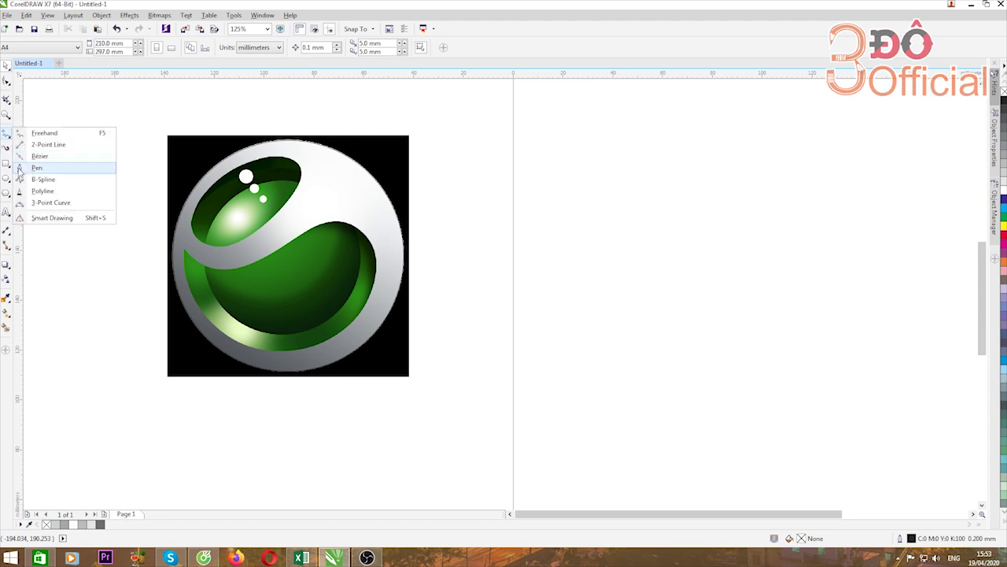
{"action": "left_click", "coordinate": [20, 167]}
{"action": "scroll", "coordinate": [270, 274], "scroll_direction": "up", "scroll_amount": 2}
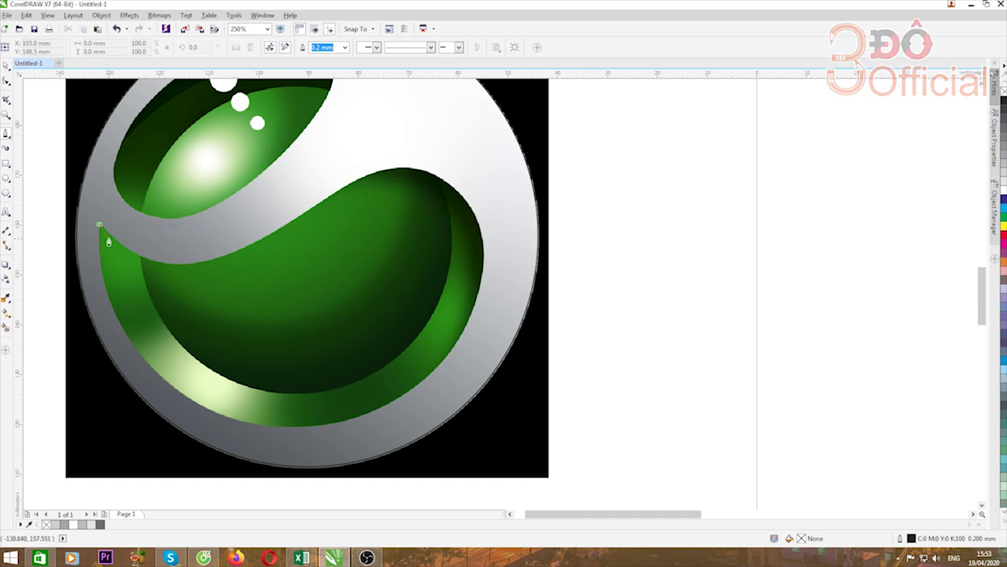
{"action": "left_click", "coordinate": [295, 222]}
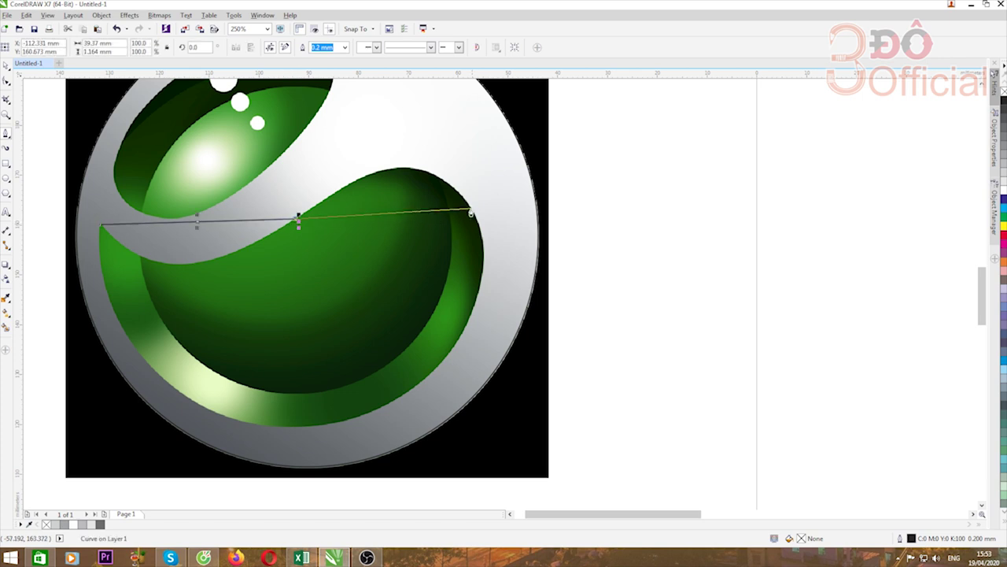
{"action": "left_click", "coordinate": [473, 210]}
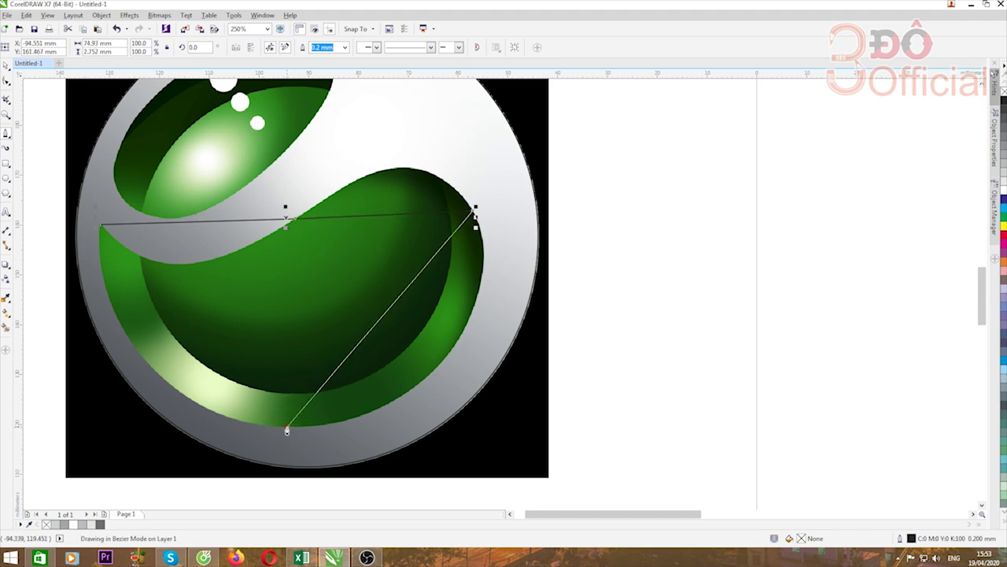
{"action": "left_click", "coordinate": [287, 430]}
{"action": "left_click", "coordinate": [100, 228]}
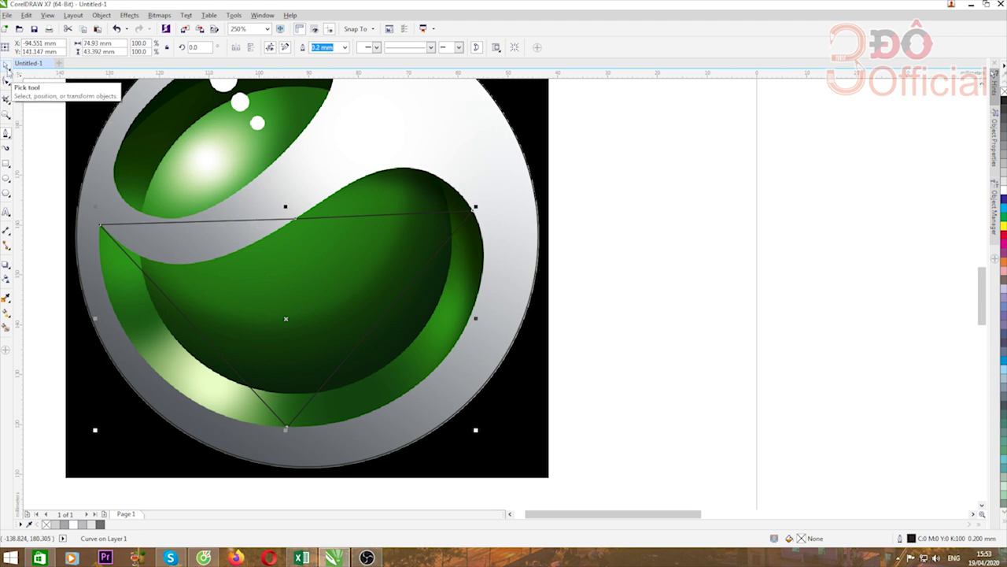
Step: Convert the straight segments of the lower green shape's outline to curves with the Shape tool
{"action": "key", "text": "F5"}
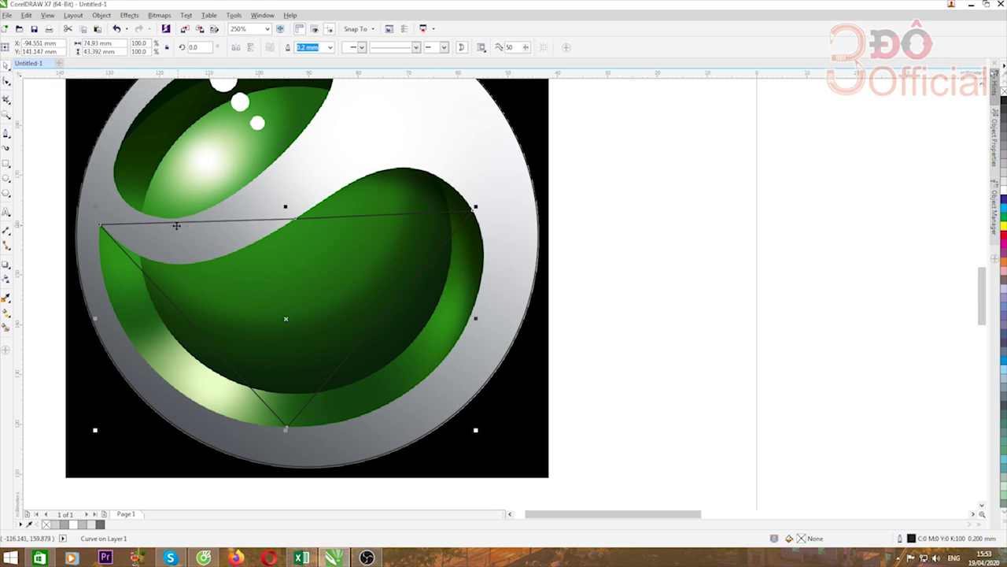
{"action": "key", "text": "Escape"}
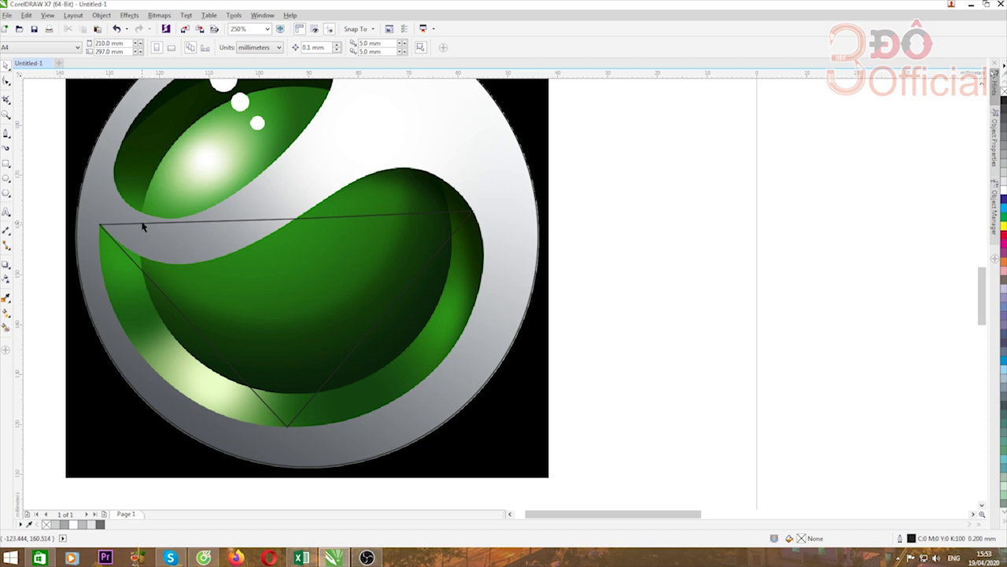
{"action": "left_click", "coordinate": [143, 224]}
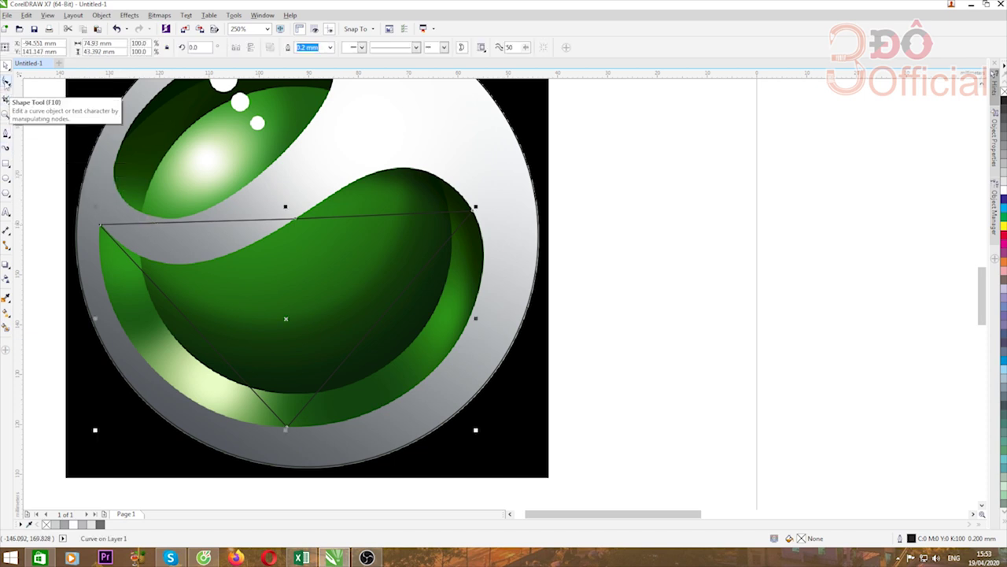
{"action": "left_click", "coordinate": [7, 81]}
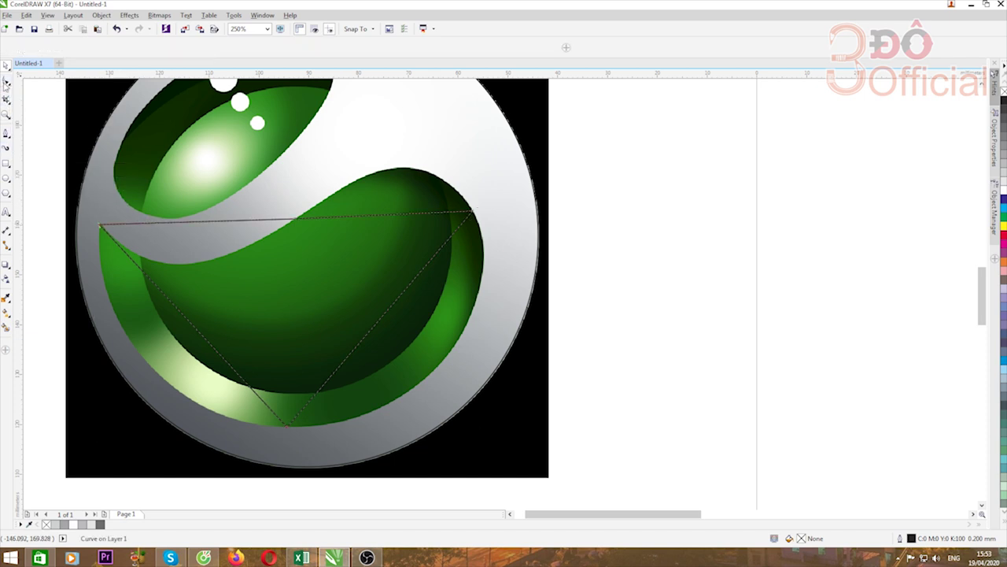
{"action": "left_click", "coordinate": [199, 222]}
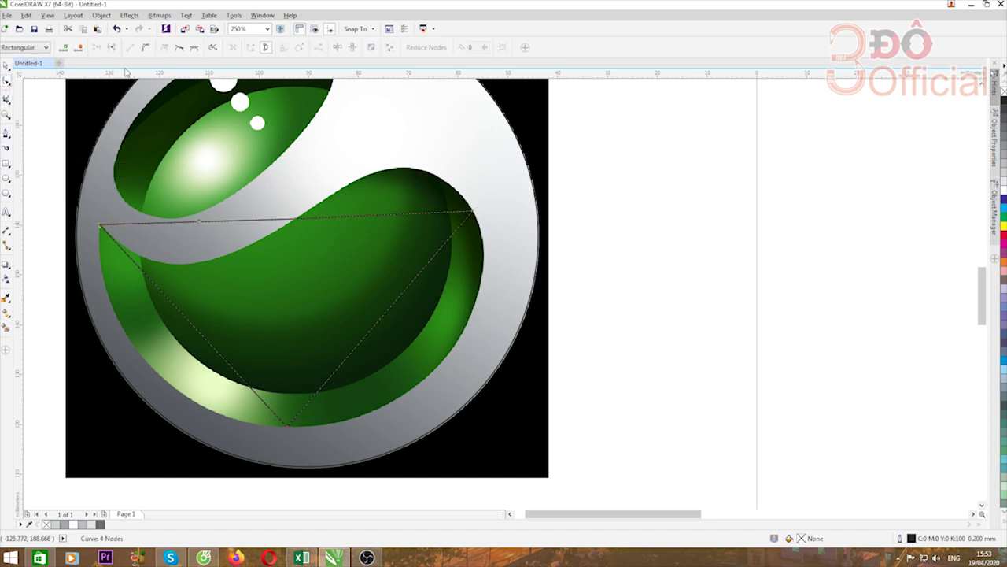
{"action": "left_click", "coordinate": [386, 218]}
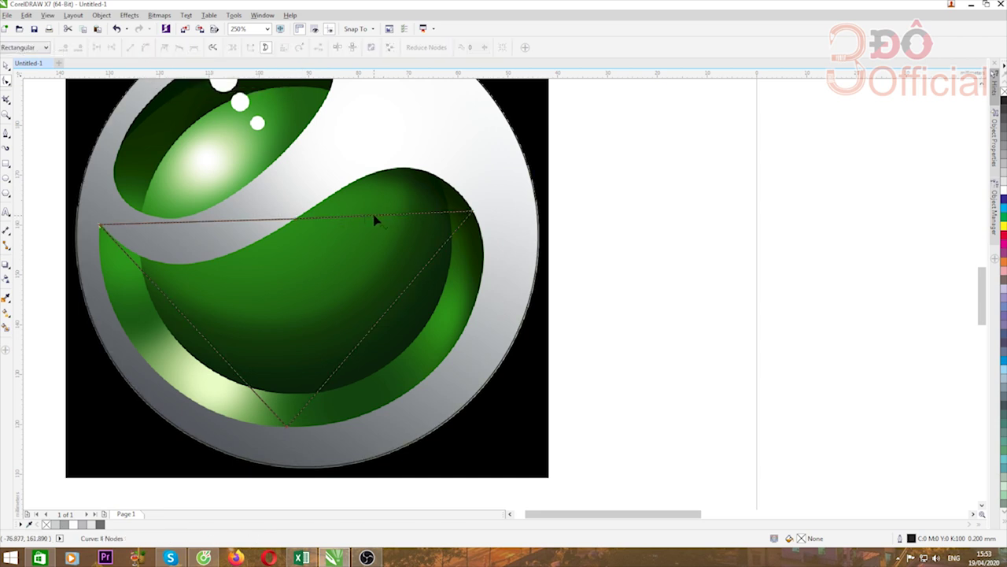
{"action": "left_click", "coordinate": [376, 221]}
{"action": "left_click", "coordinate": [145, 47]}
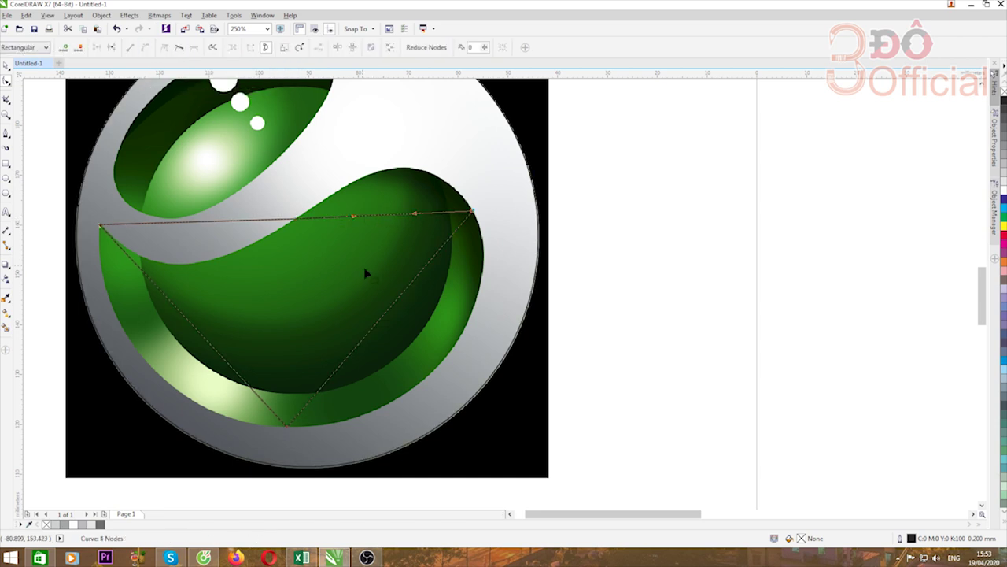
{"action": "left_click", "coordinate": [385, 313]}
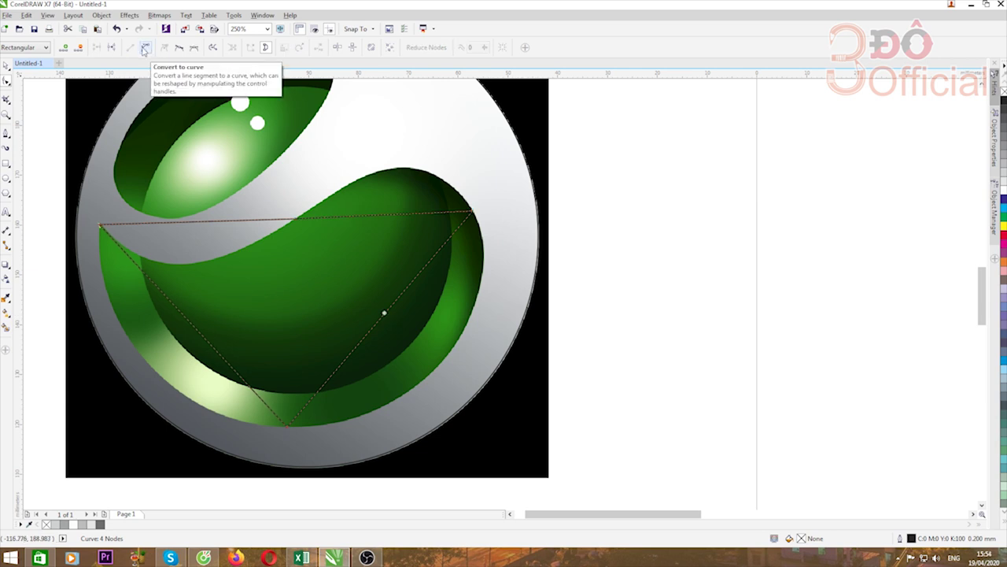
{"action": "left_click", "coordinate": [198, 331]}
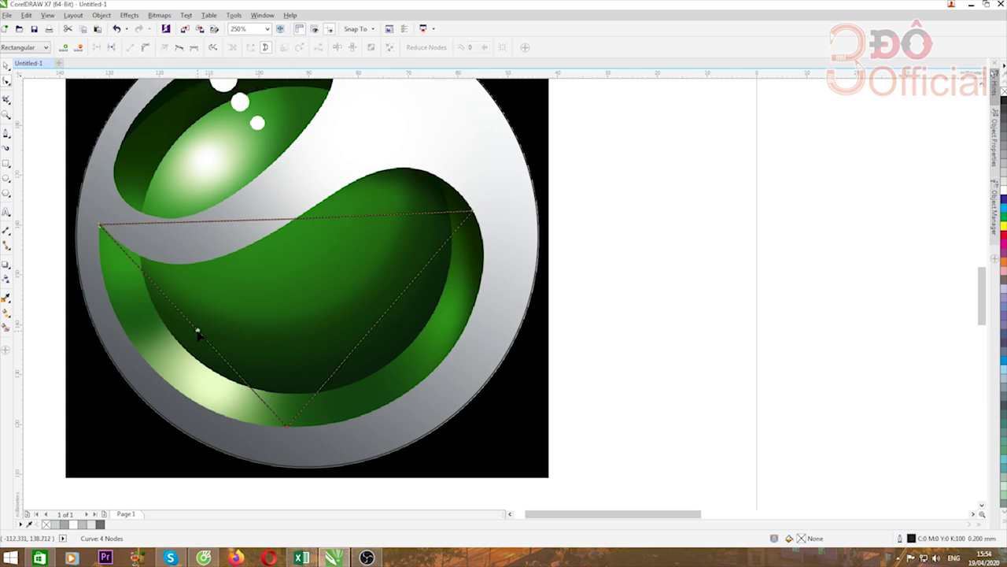
{"action": "left_click", "coordinate": [145, 48]}
Step: Bend the outline's lower-left segment and adjust its control handles to follow the outer edge of the green shape
{"action": "left_click_drag", "start_coordinate": [191, 328], "coordinate": [150, 370]}
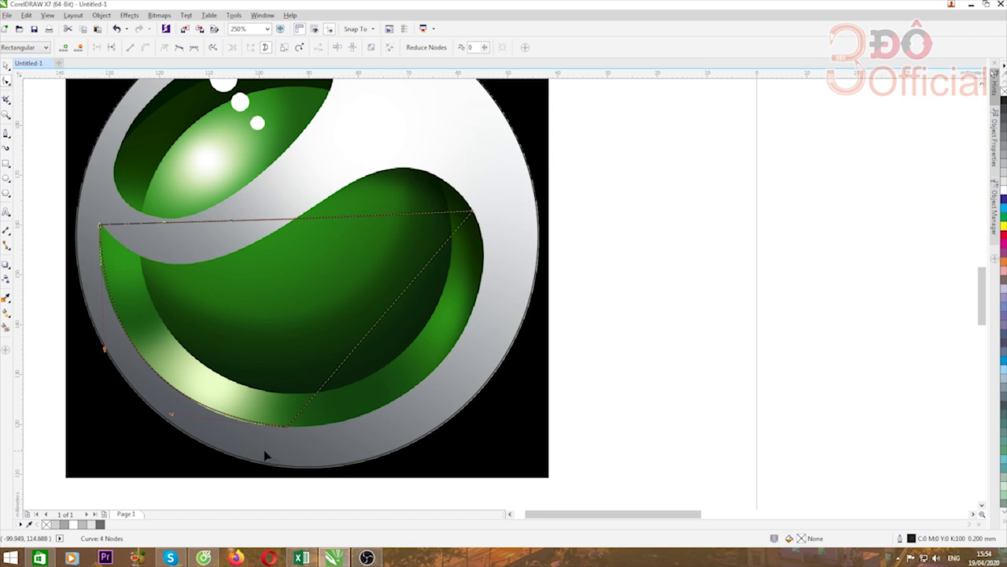
{"action": "scroll", "coordinate": [276, 434], "scroll_direction": "up", "scroll_amount": 3}
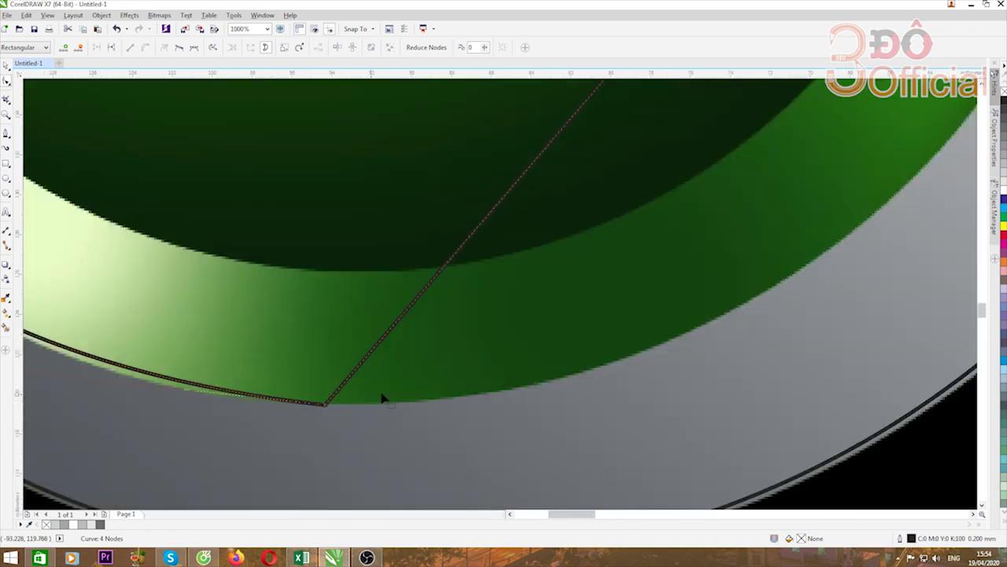
{"action": "scroll", "coordinate": [383, 398], "scroll_direction": "down", "scroll_amount": 3}
{"action": "left_click_drag", "start_coordinate": [268, 381], "coordinate": [279, 386]}
{"action": "left_click_drag", "start_coordinate": [203, 313], "coordinate": [190, 301]}
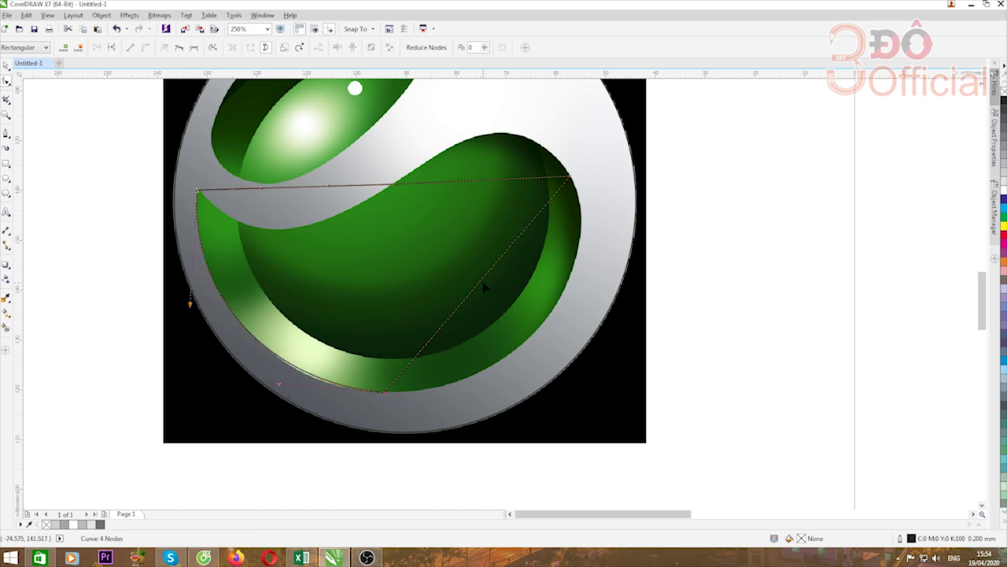
Step: Bend the outline's lower-right segment along the green rim and refine the handles on both sides of the bottom node
{"action": "left_click_drag", "start_coordinate": [481, 286], "coordinate": [550, 317]}
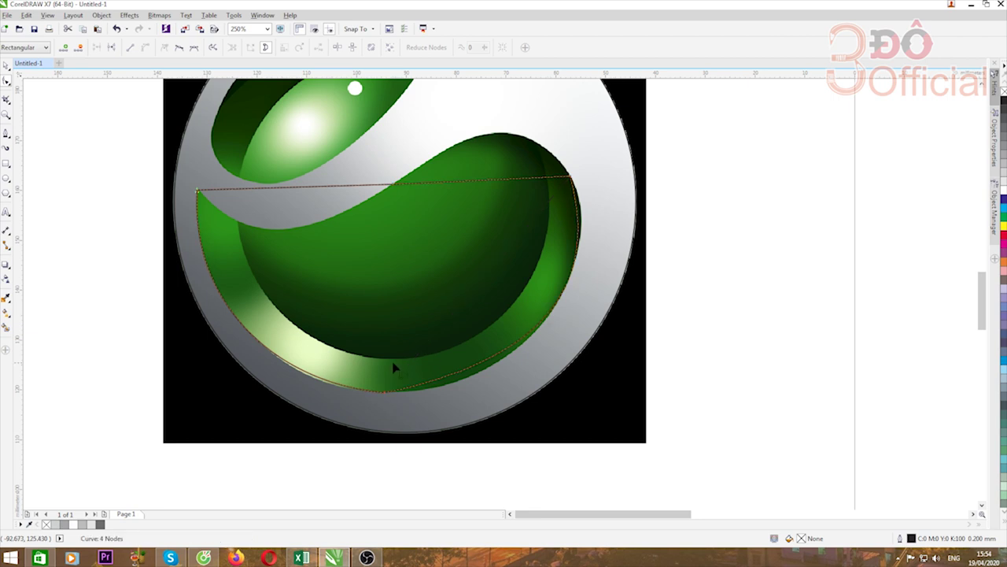
{"action": "left_click", "coordinate": [384, 394]}
{"action": "left_click_drag", "start_coordinate": [533, 362], "coordinate": [507, 393]}
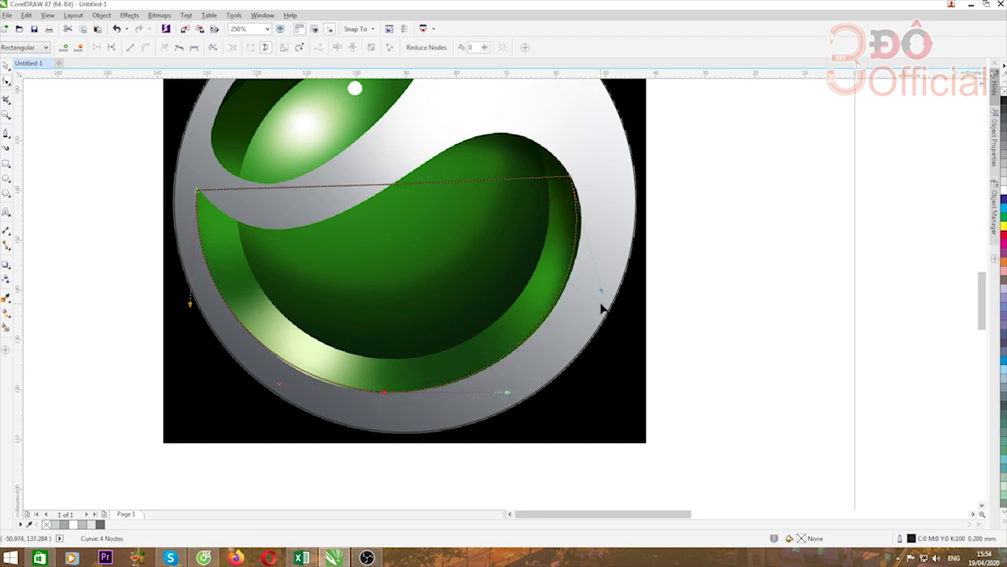
{"action": "left_click_drag", "start_coordinate": [602, 295], "coordinate": [613, 275]}
{"action": "left_click_drag", "start_coordinate": [508, 393], "coordinate": [507, 400]}
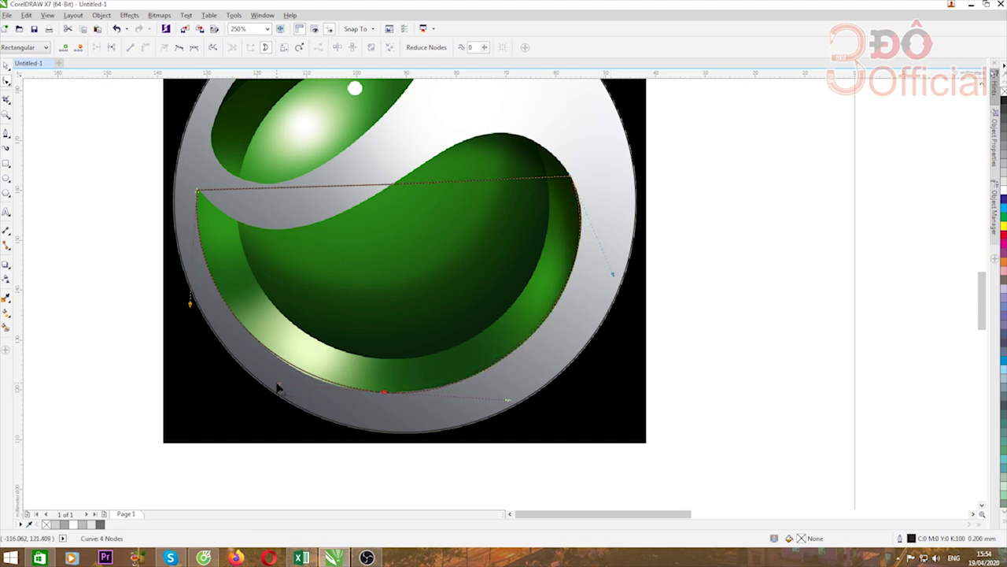
{"action": "left_click_drag", "start_coordinate": [277, 386], "coordinate": [281, 389]}
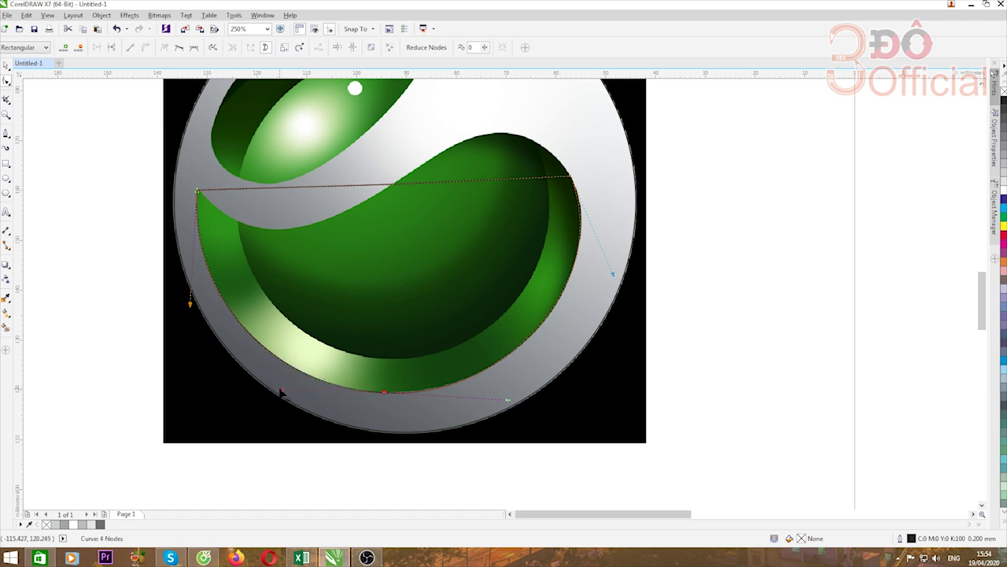
Step: Bend the outline's two upper segments to follow the S-shaped upper edge of the green shape
{"action": "left_click", "coordinate": [477, 181]}
{"action": "left_click_drag", "start_coordinate": [477, 181], "coordinate": [497, 135]}
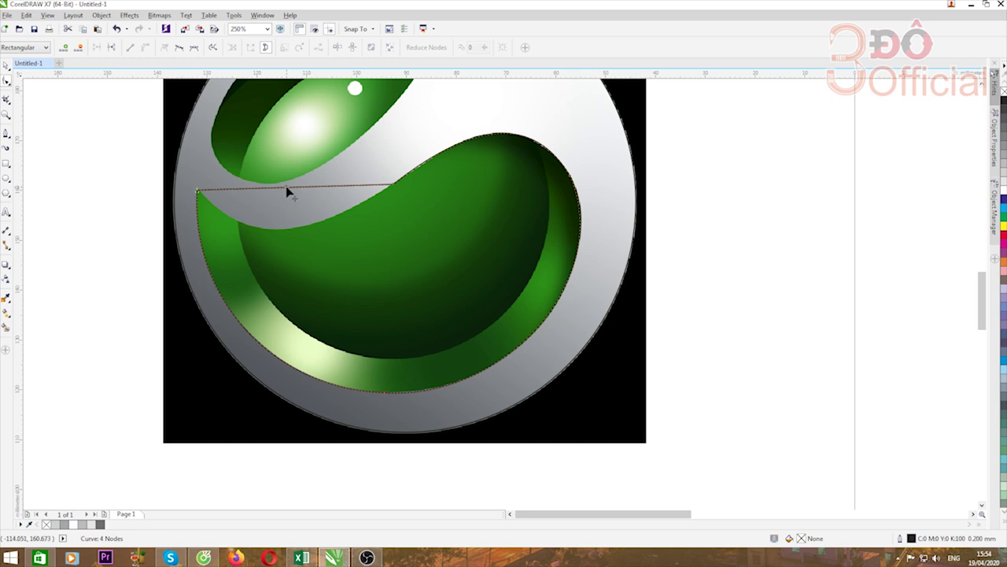
{"action": "left_click_drag", "start_coordinate": [286, 190], "coordinate": [277, 229]}
{"action": "scroll", "coordinate": [313, 230], "scroll_direction": "down", "scroll_amount": 2}
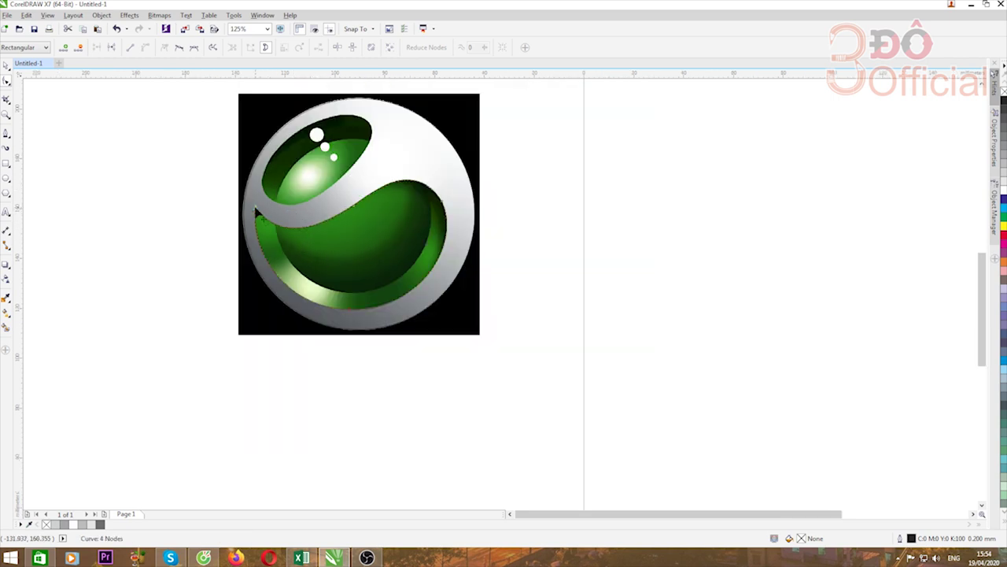
{"action": "scroll", "coordinate": [304, 126], "scroll_direction": "up", "scroll_amount": 2}
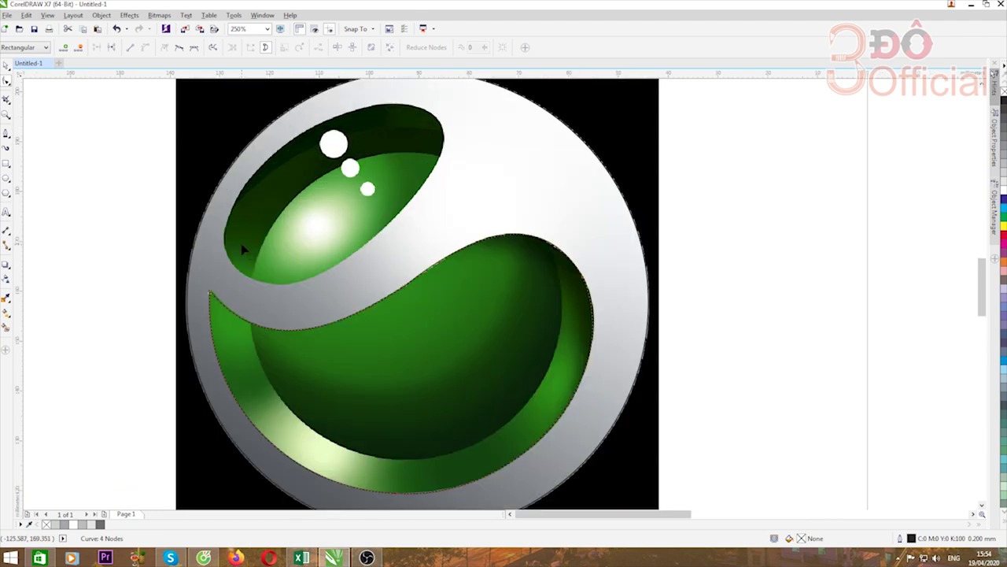
Step: Draw a closed three-node straight-line outline over the upper green oval, placing its nodes on the oval's edge with the Pen tool
{"action": "left_click", "coordinate": [6, 133]}
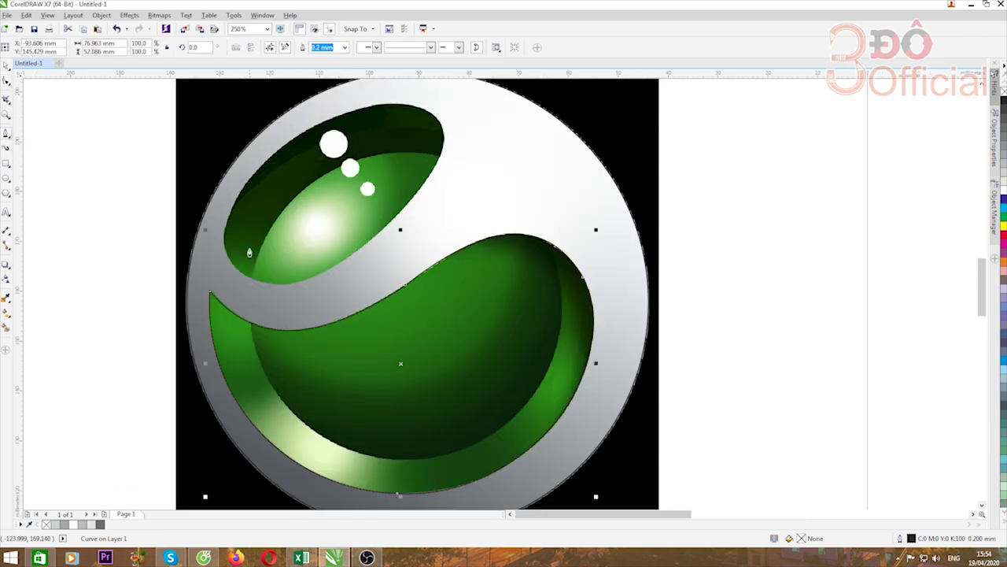
{"action": "left_click", "coordinate": [257, 281]}
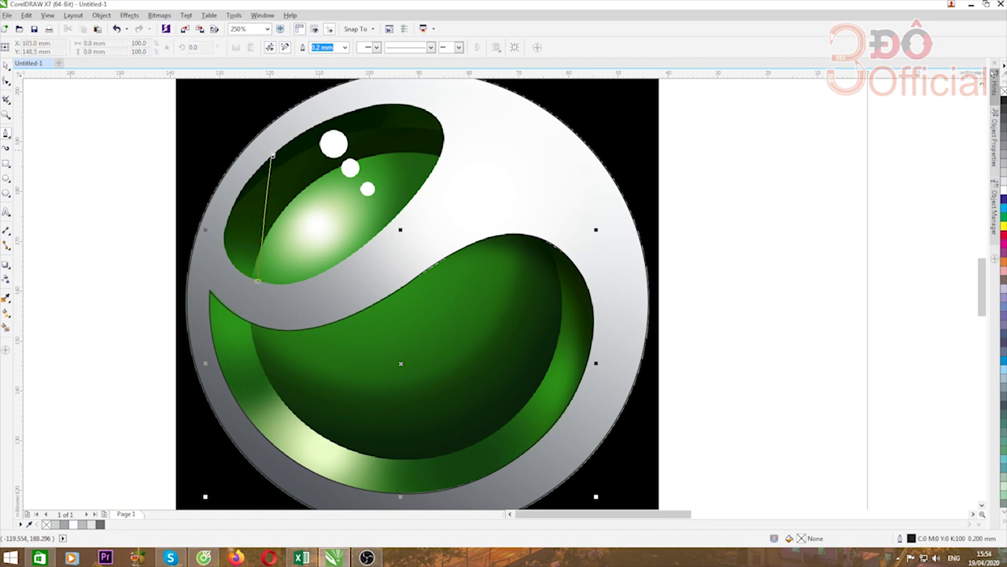
{"action": "double_click", "coordinate": [306, 131]}
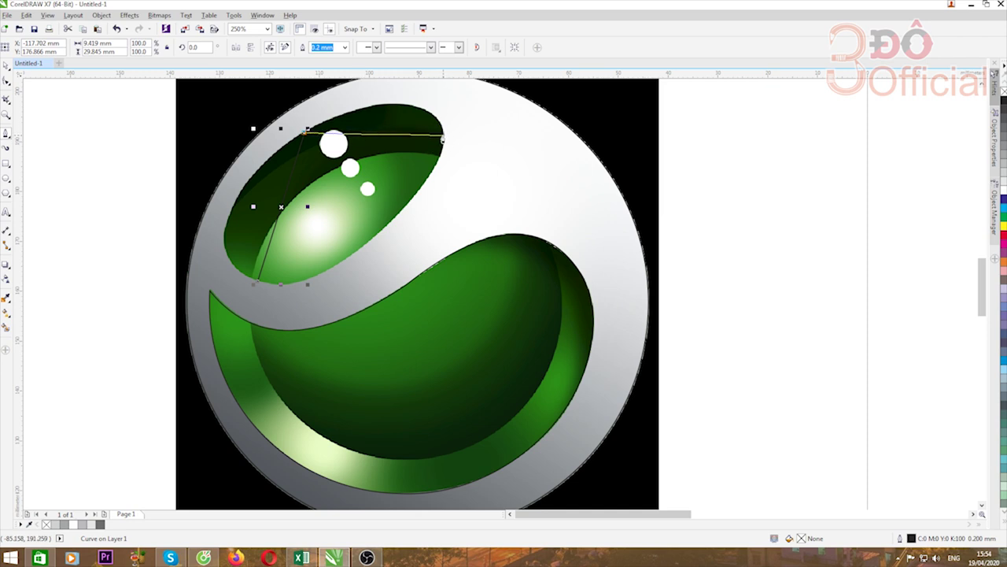
{"action": "left_click", "coordinate": [444, 137]}
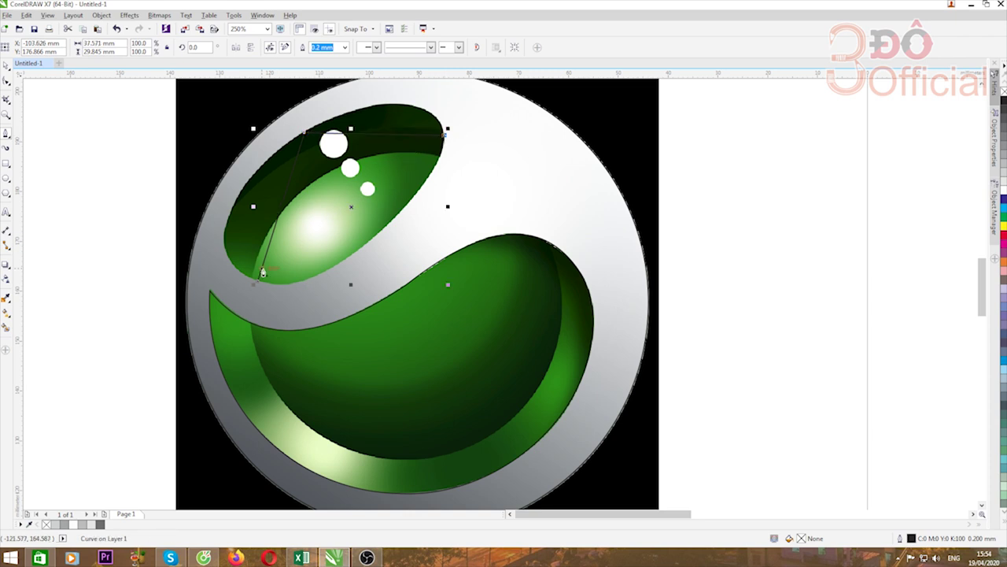
{"action": "left_click", "coordinate": [258, 282]}
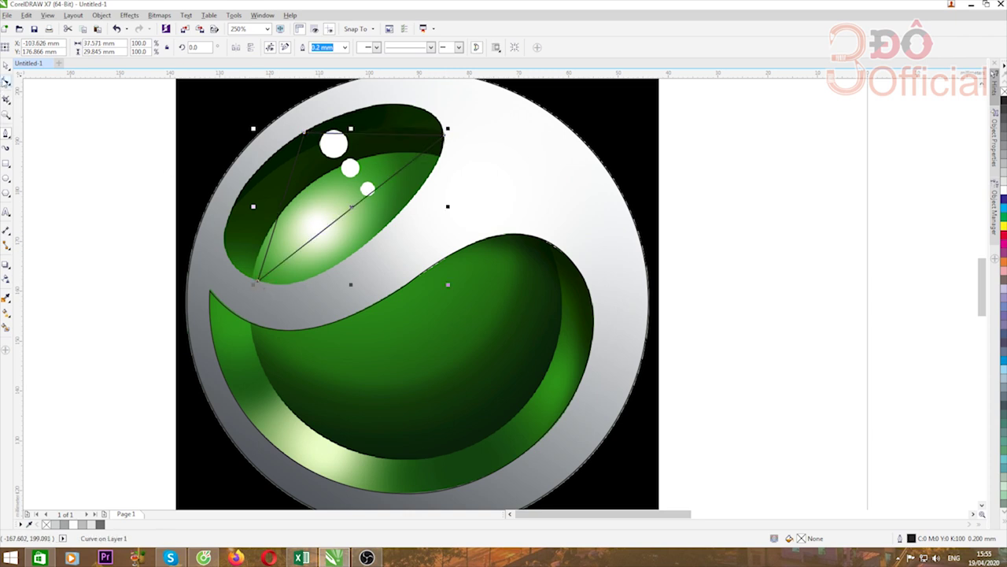
Step: Convert the oval outline's left and top straight segments to curves with the Shape tool
{"action": "left_click", "coordinate": [7, 81]}
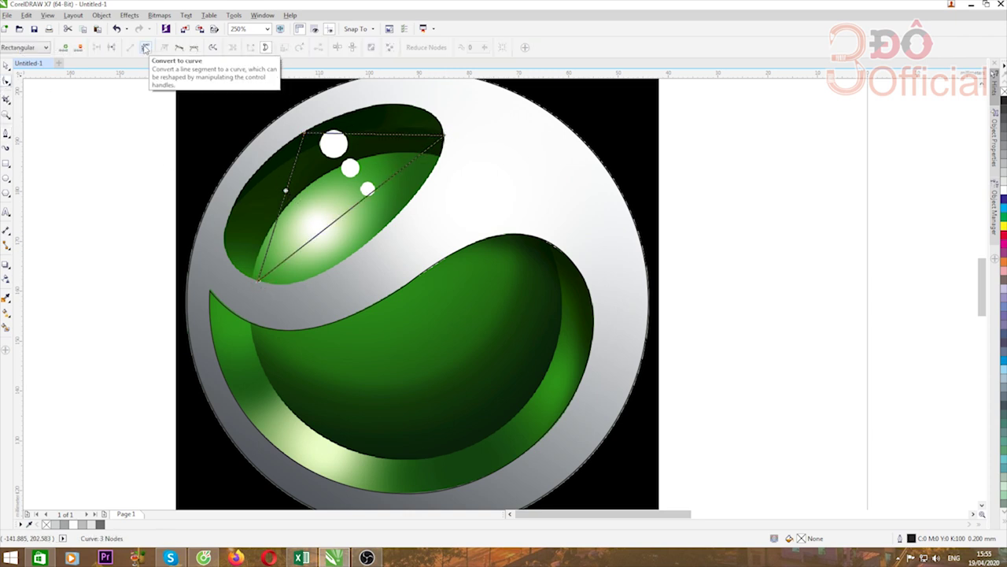
{"action": "left_click", "coordinate": [145, 48]}
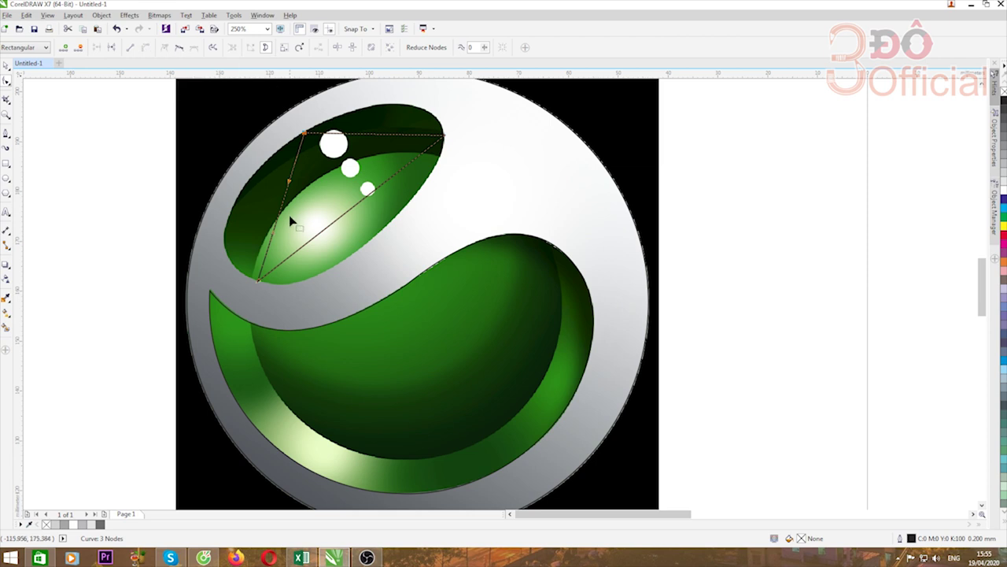
{"action": "left_click", "coordinate": [367, 139]}
{"action": "left_click", "coordinate": [145, 47]}
Step: Bend the outline's lower-right segment and adjust its control handles to follow the lower edge of the upper green oval
{"action": "left_click", "coordinate": [347, 215]}
{"action": "left_click", "coordinate": [351, 209]}
{"action": "left_click_drag", "start_coordinate": [350, 217], "coordinate": [429, 203]}
{"action": "left_click", "coordinate": [445, 137]}
{"action": "left_click_drag", "start_coordinate": [351, 272], "coordinate": [329, 303]}
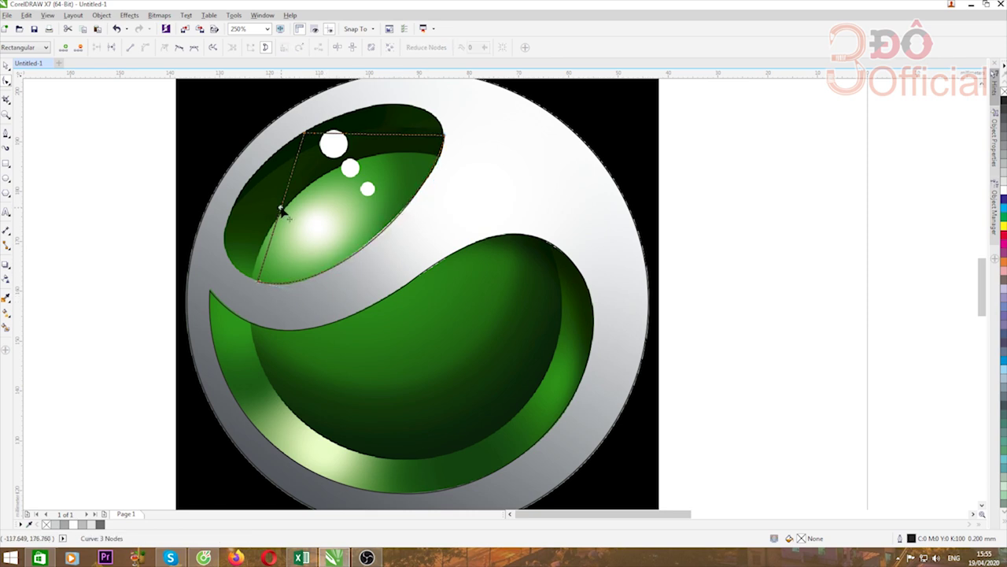
Step: Bend the outline's left segment along the oval's left edge and refine the handles at the bottom and upper-left nodes
{"action": "left_click_drag", "start_coordinate": [284, 210], "coordinate": [230, 222]}
{"action": "left_click_drag", "start_coordinate": [259, 283], "coordinate": [262, 288]}
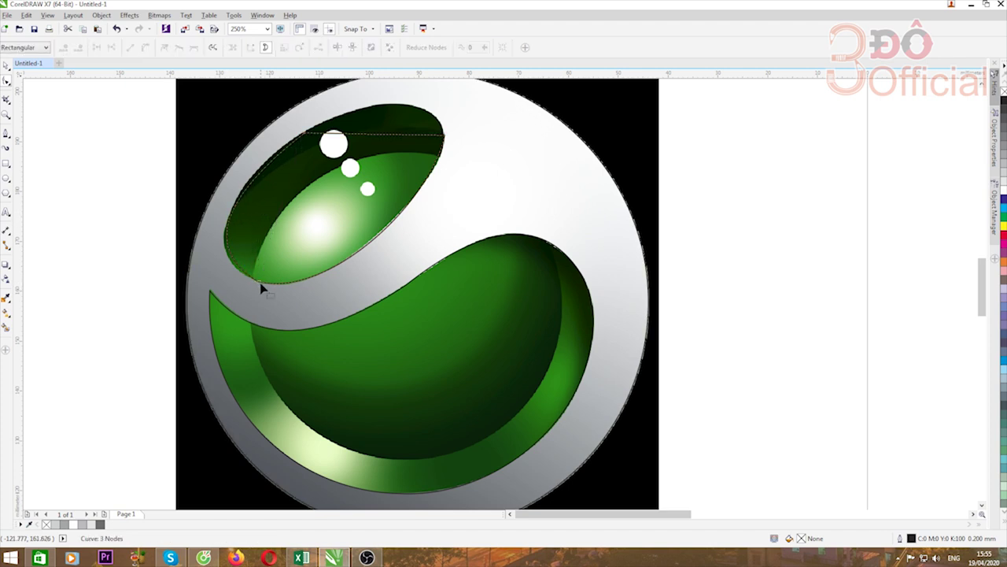
{"action": "left_click", "coordinate": [258, 284]}
{"action": "left_click_drag", "start_coordinate": [206, 253], "coordinate": [200, 252]}
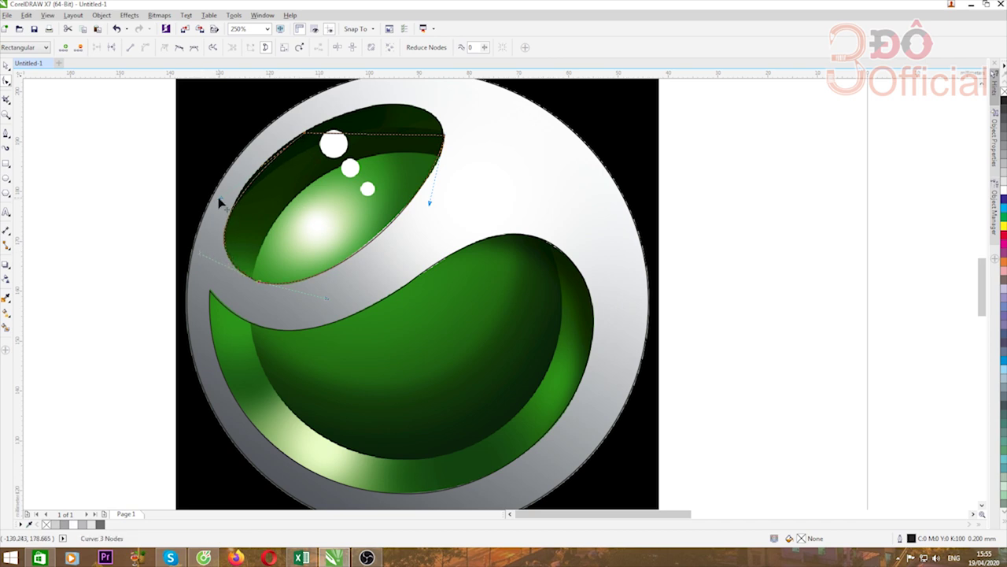
{"action": "left_click_drag", "start_coordinate": [220, 202], "coordinate": [253, 172]}
Step: Bend the outline's top segment and adjust its handle to follow the oval's upper edge
{"action": "left_click_drag", "start_coordinate": [378, 136], "coordinate": [432, 148]}
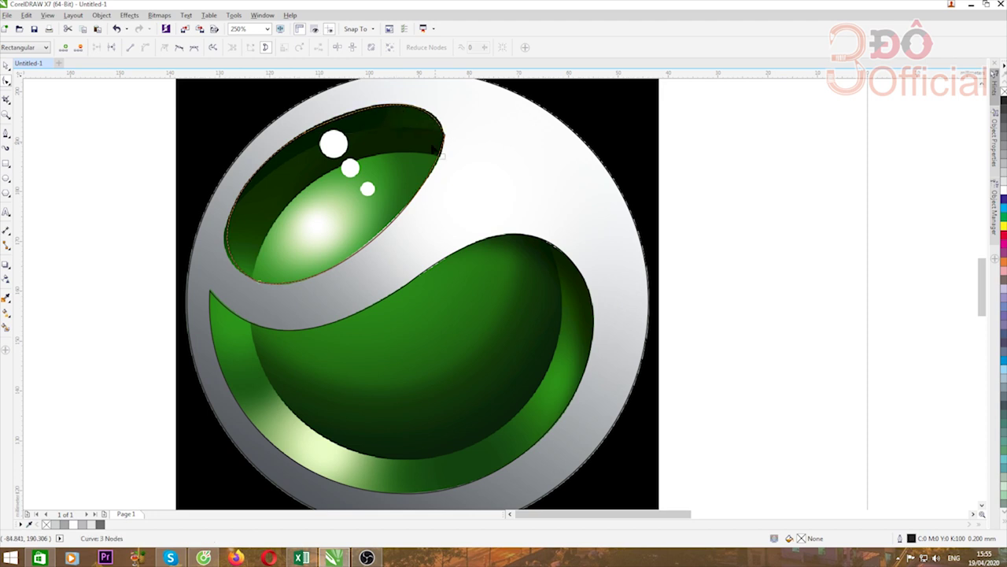
{"action": "left_click", "coordinate": [442, 137]}
{"action": "left_click_drag", "start_coordinate": [430, 100], "coordinate": [378, 93]}
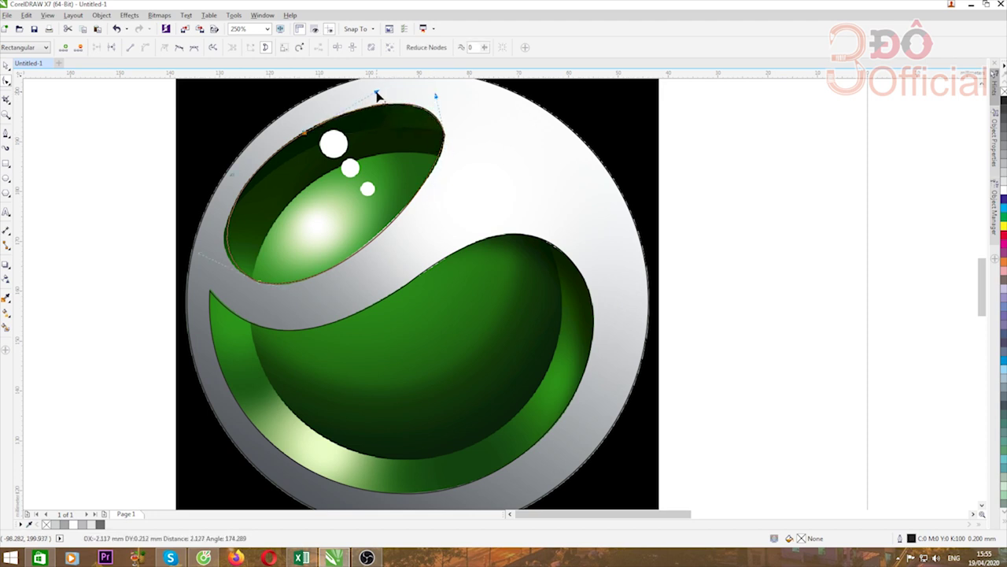
Step: Select the circle and the two traced green-shape outlines together and move them off the bitmap onto the page beside it
{"action": "scroll", "coordinate": [319, 209], "scroll_direction": "down", "scroll_amount": 4}
{"action": "scroll", "coordinate": [318, 209], "scroll_direction": "up", "scroll_amount": 2}
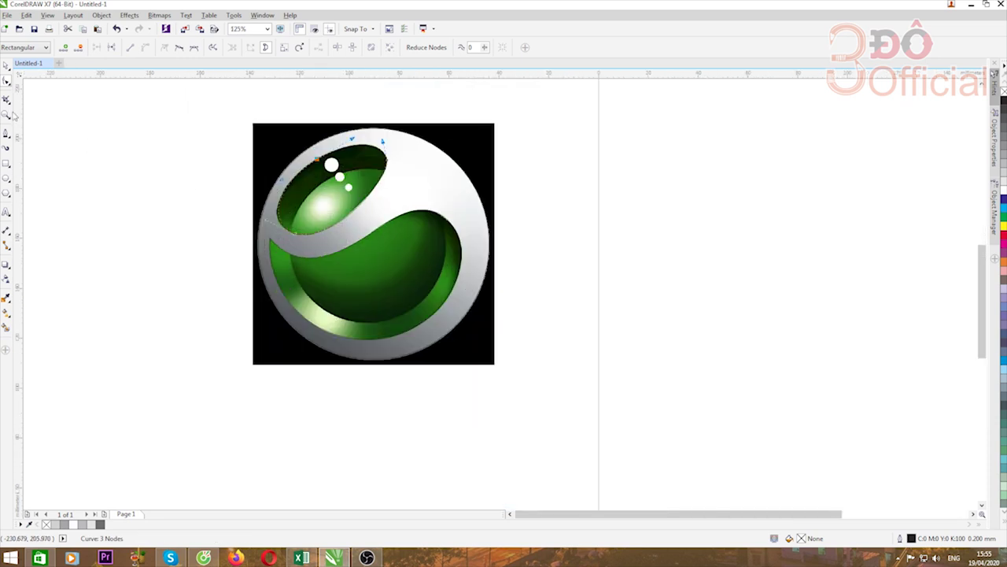
{"action": "left_click", "coordinate": [7, 66]}
{"action": "left_click", "coordinate": [202, 197]}
{"action": "scroll", "coordinate": [203, 197], "scroll_direction": "down", "scroll_amount": 1}
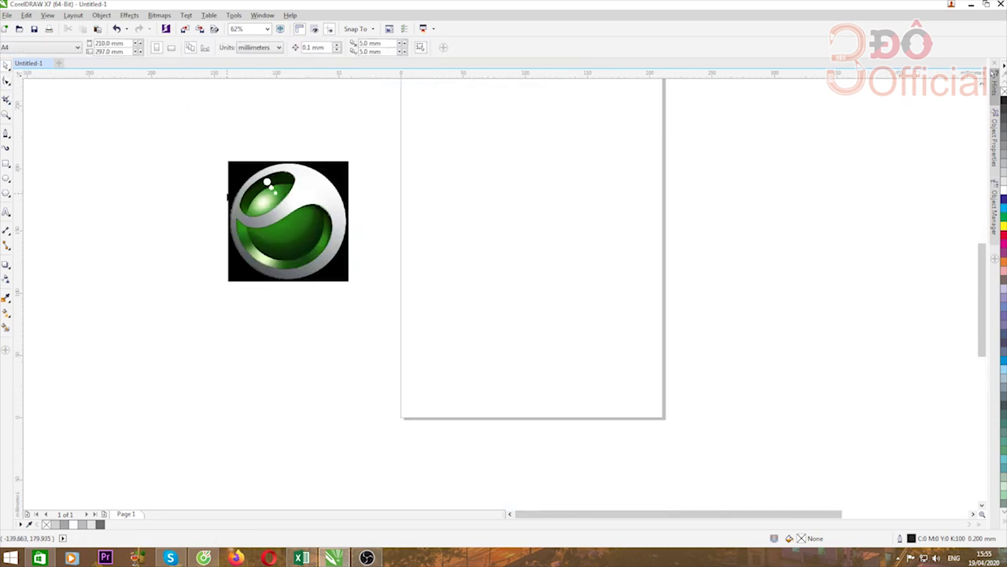
{"action": "scroll", "coordinate": [226, 167], "scroll_direction": "up", "scroll_amount": 1}
{"action": "left_click_drag", "start_coordinate": [203, 134], "coordinate": [498, 368]}
{"action": "scroll", "coordinate": [287, 245], "scroll_direction": "down", "scroll_amount": 1}
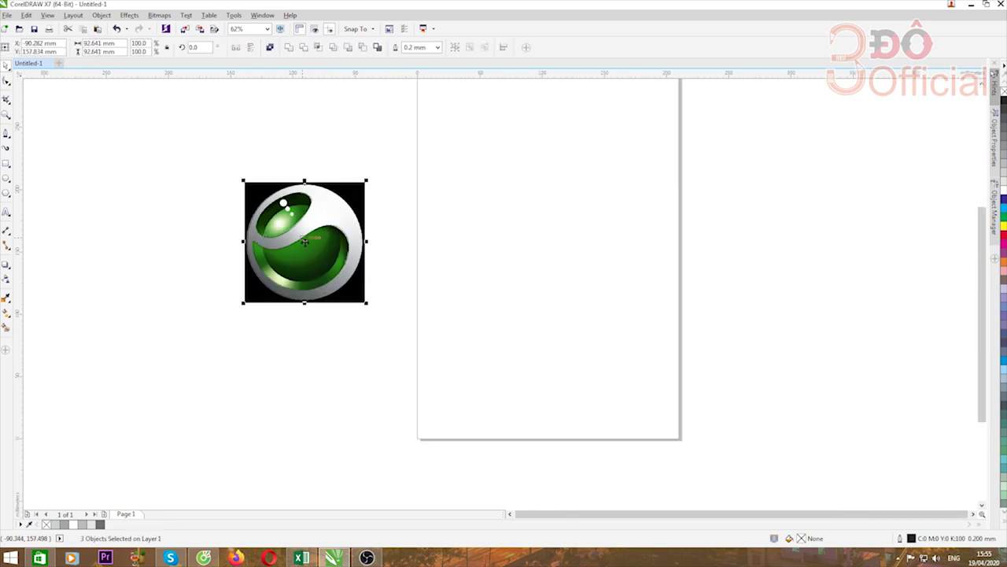
{"action": "scroll", "coordinate": [305, 238], "scroll_direction": "up", "scroll_amount": 1}
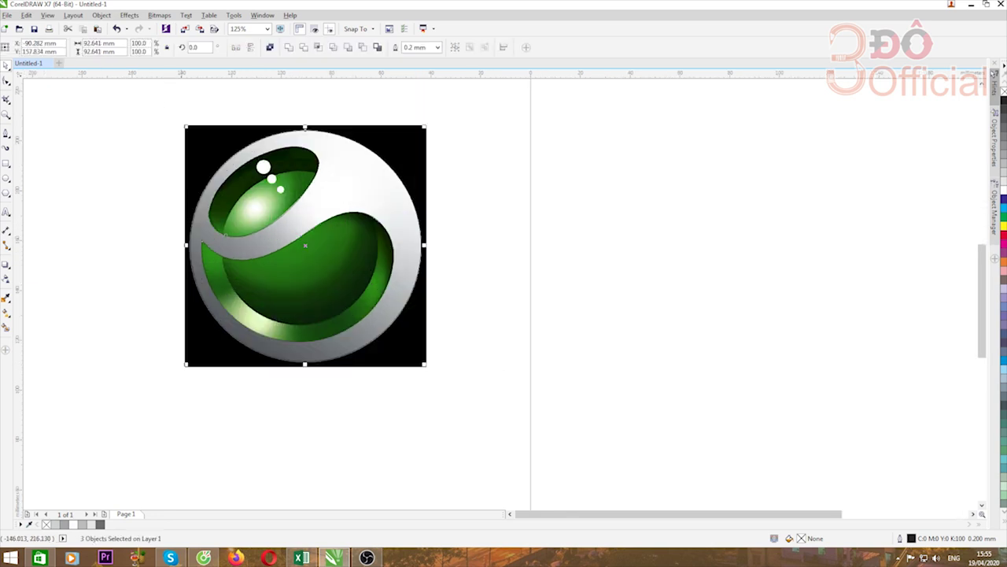
{"action": "left_click_drag", "start_coordinate": [306, 244], "coordinate": [650, 250]}
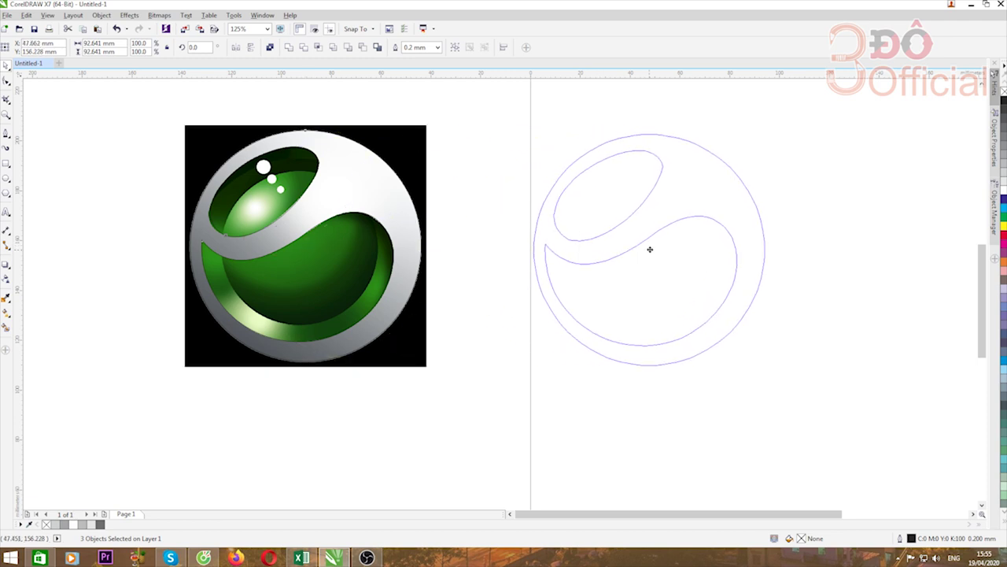
{"action": "scroll", "coordinate": [412, 218], "scroll_direction": "down", "scroll_amount": 1}
{"action": "left_click", "coordinate": [446, 314]}
{"action": "scroll", "coordinate": [547, 230], "scroll_direction": "up", "scroll_amount": 1}
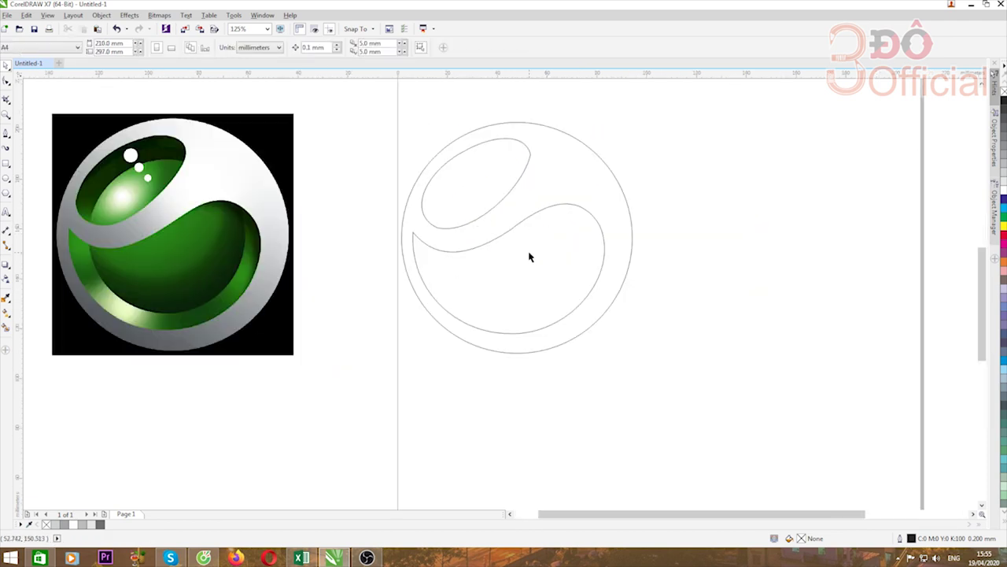
Step: Try to cut the lower outline out of the unfilled circle with Simplify and move the cutting outline beside it
{"action": "left_click", "coordinate": [534, 259]}
{"action": "key", "text": "ctrl+a"}
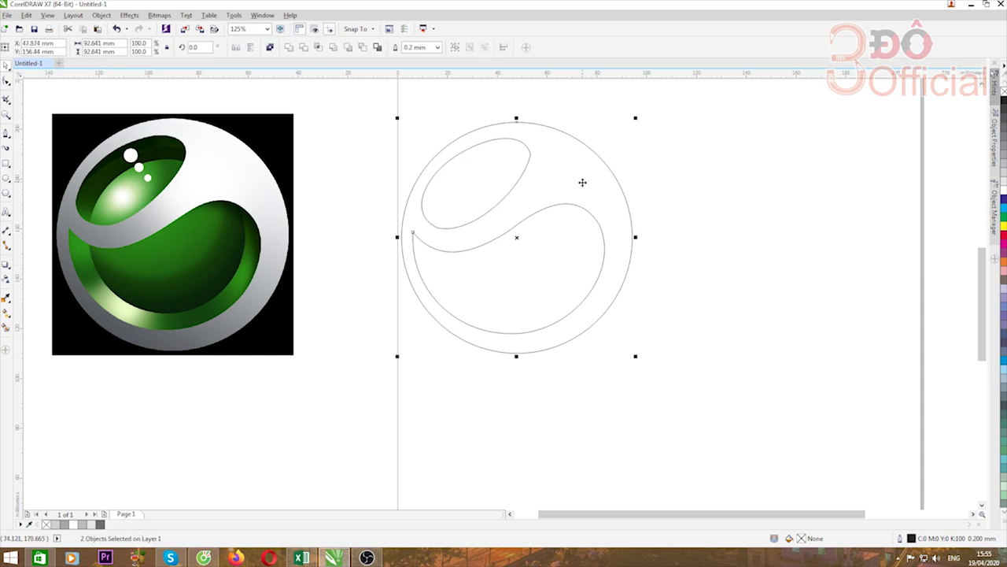
{"action": "left_click", "coordinate": [336, 49]}
{"action": "left_click_drag", "start_coordinate": [427, 320], "coordinate": [760, 265]}
{"action": "left_click", "coordinate": [511, 275]}
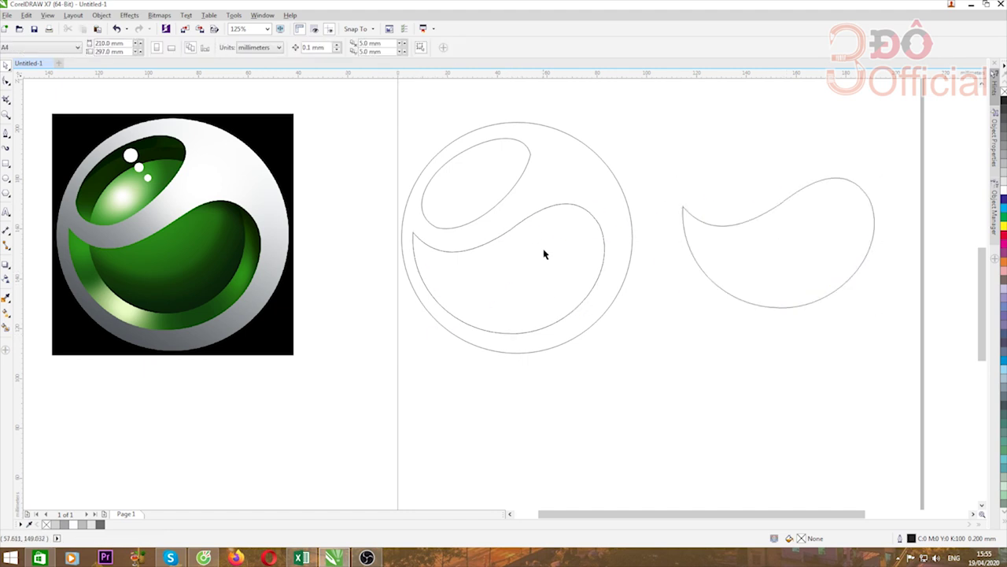
{"action": "left_click", "coordinate": [506, 180]}
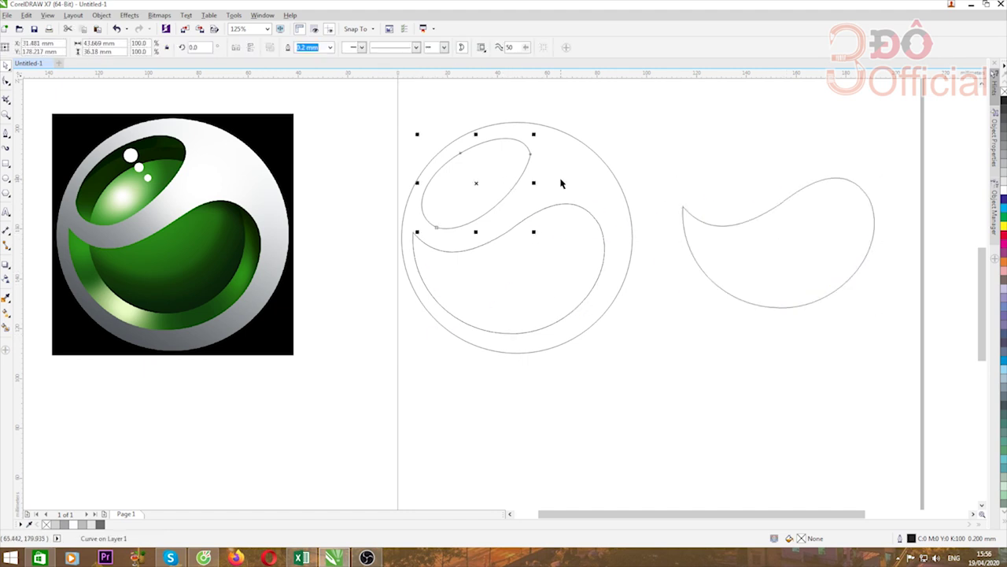
{"action": "left_click", "coordinate": [521, 200]}
{"action": "left_click", "coordinate": [546, 185]}
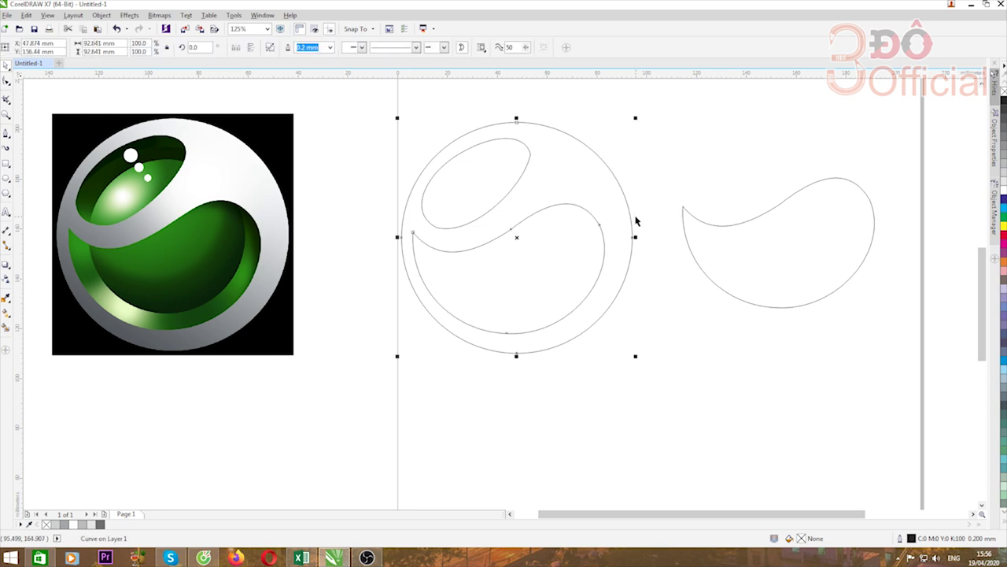
Step: Undo the Simplify cut and the move of the lower outline
{"action": "key", "text": "ctrl+z"}
{"action": "key", "text": "ctrl+z"}
{"action": "key", "text": "ctrl+z"}
{"action": "key", "text": "ctrl+z"}
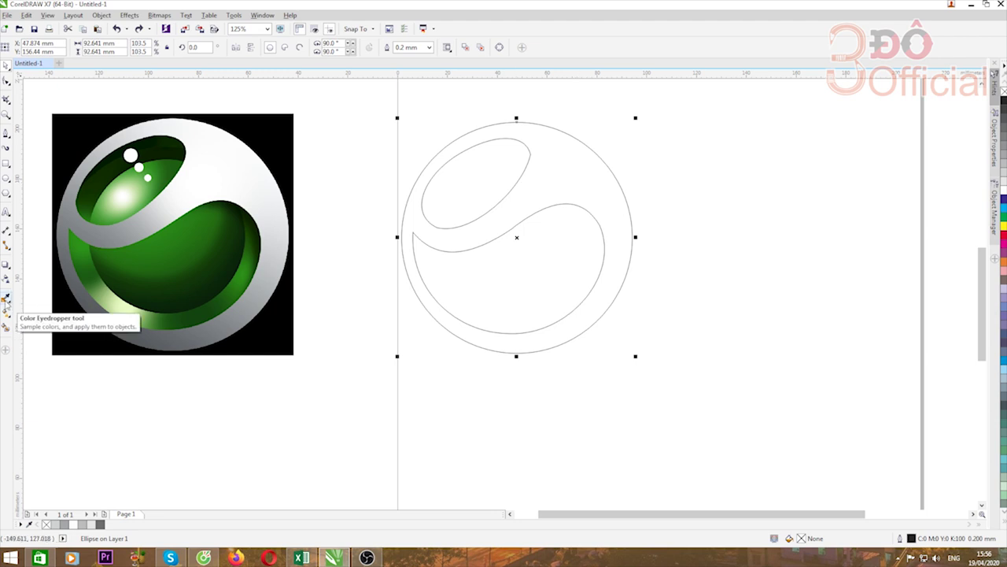
Step: Sample the grey of the silver band between the green shapes with the Color Eyedropper and fill the circle with it
{"action": "left_click", "coordinate": [5, 299]}
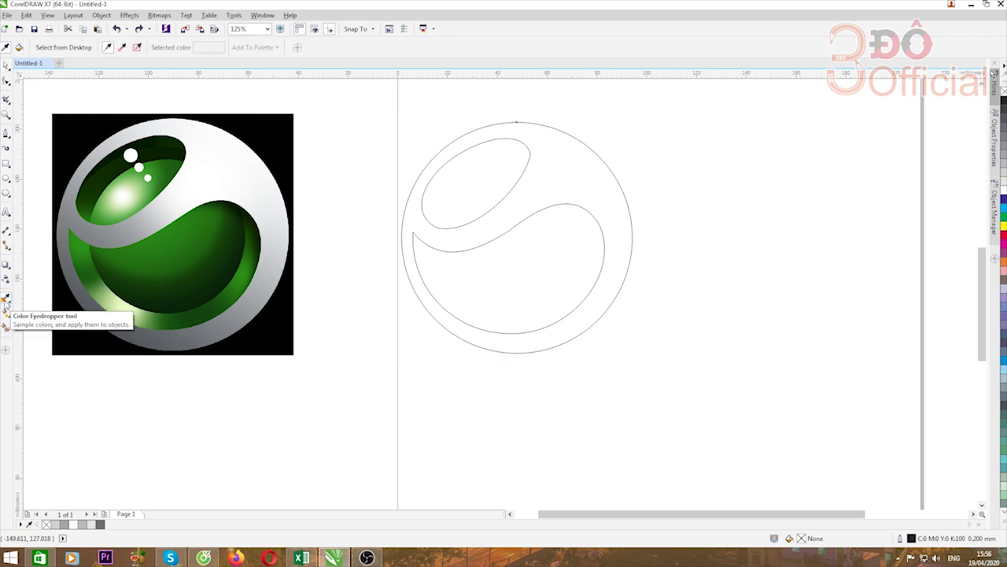
{"action": "left_click", "coordinate": [133, 228]}
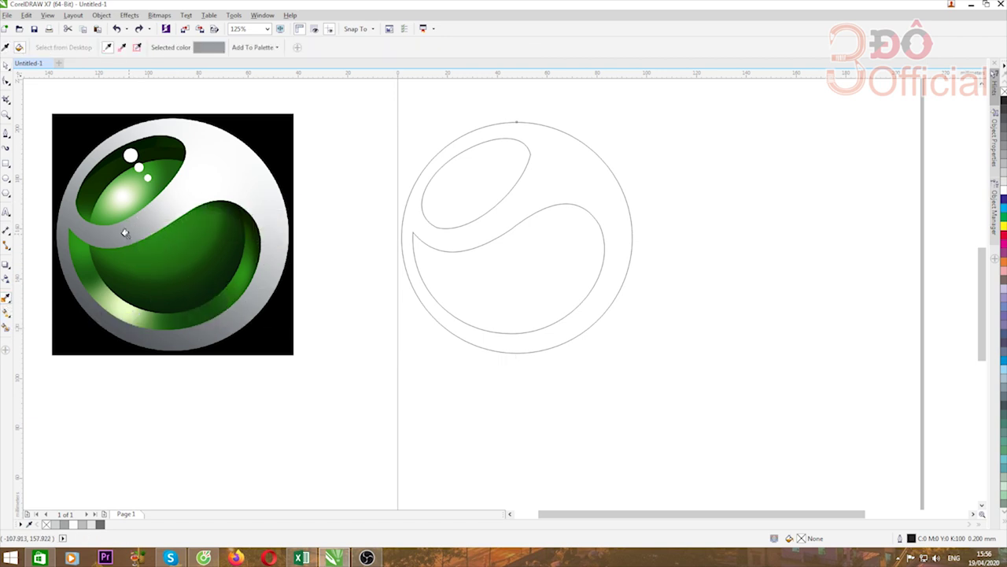
{"action": "left_click", "coordinate": [543, 191]}
{"action": "left_click", "coordinate": [8, 68]}
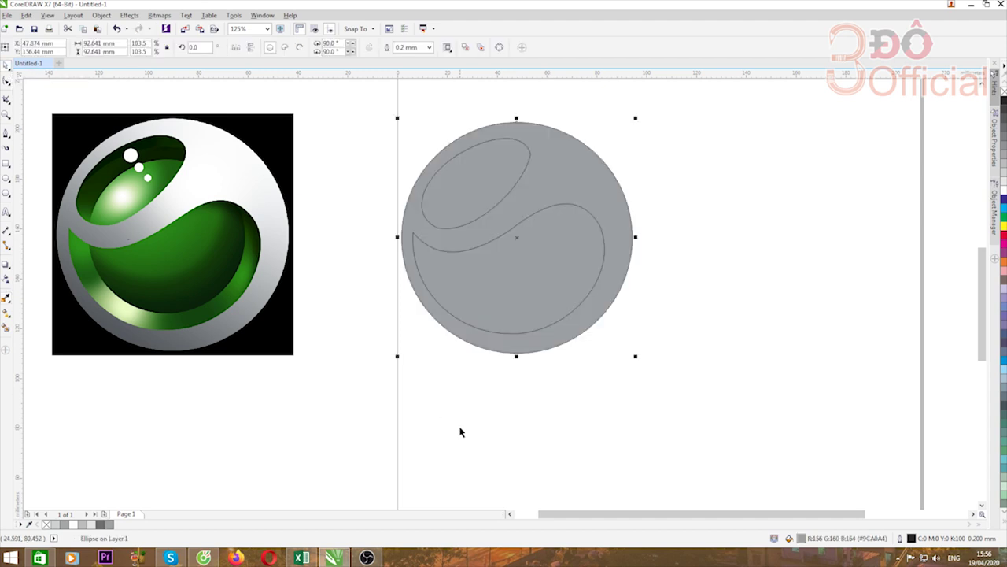
{"action": "left_click", "coordinate": [461, 427]}
Step: Select the lower outline and the grey circle and cut the outline's shape out of the circle with Simplify
{"action": "left_click", "coordinate": [488, 248]}
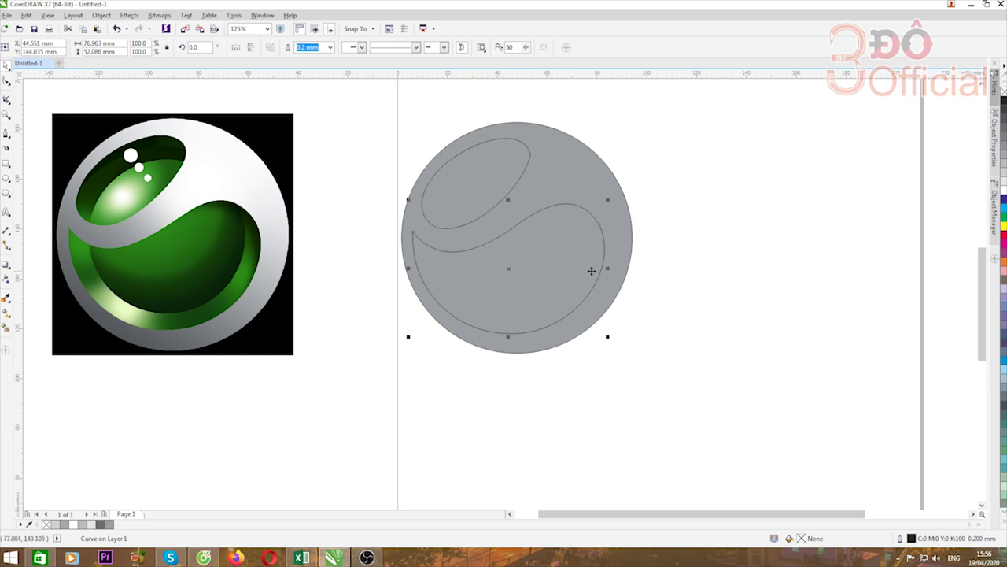
{"action": "left_click", "coordinate": [594, 191], "text": "shift"}
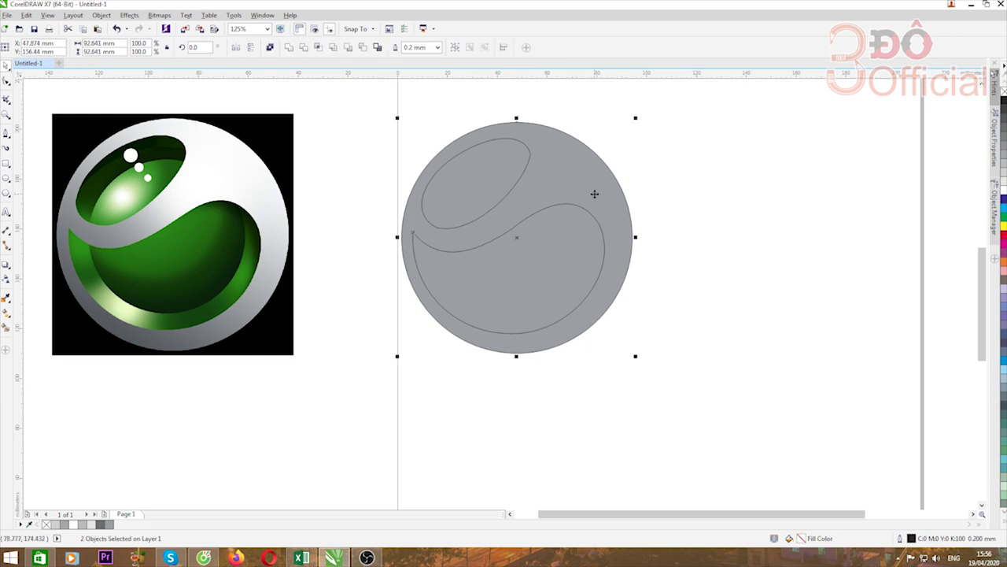
{"action": "left_click", "coordinate": [335, 50]}
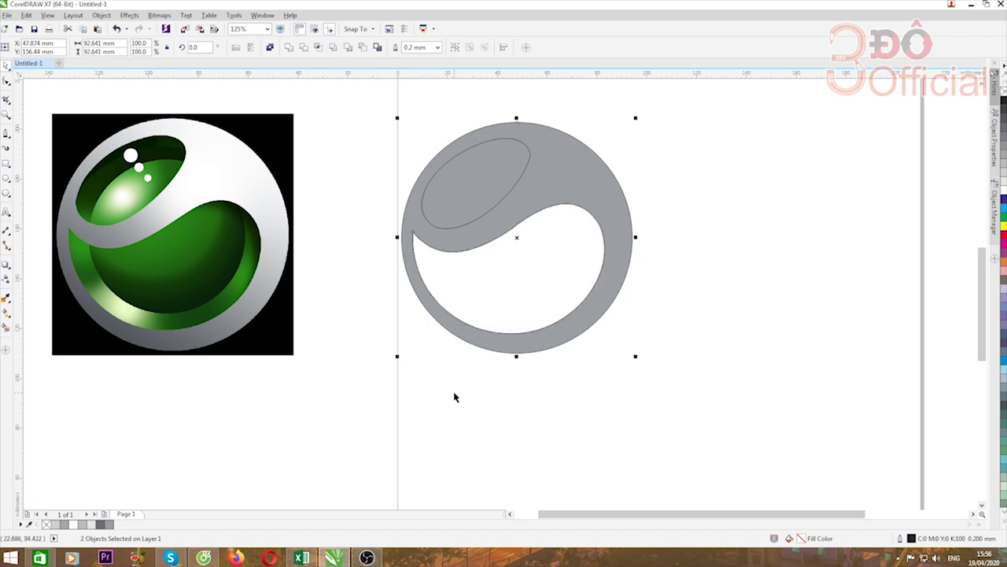
{"action": "left_click", "coordinate": [506, 284]}
Step: Select the upper oval outline and the grey shape and cut the oval out of it with Simplify
{"action": "left_click", "coordinate": [473, 152]}
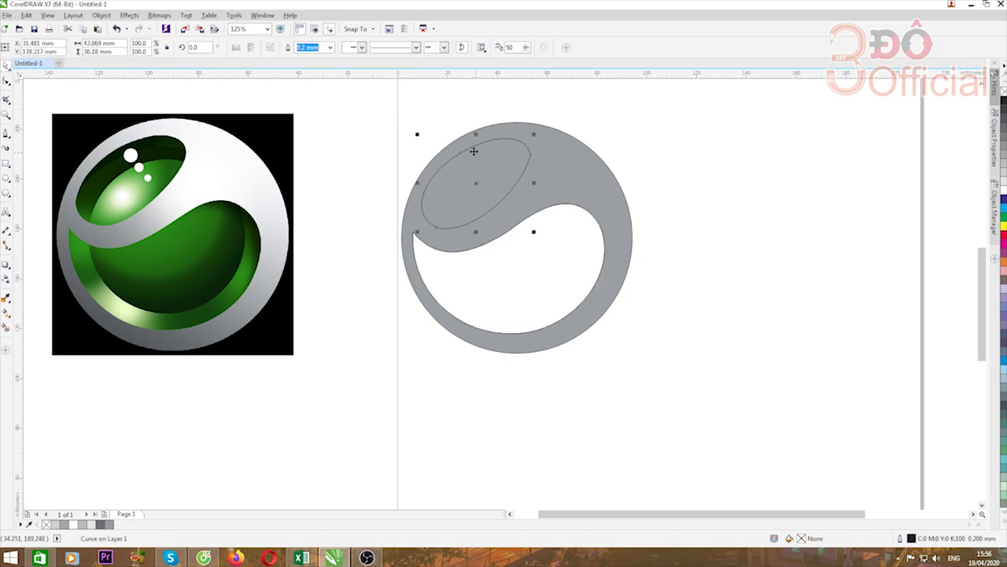
{"action": "left_click", "coordinate": [589, 187], "text": "shift"}
{"action": "left_click", "coordinate": [332, 47]}
{"action": "left_click", "coordinate": [496, 247]}
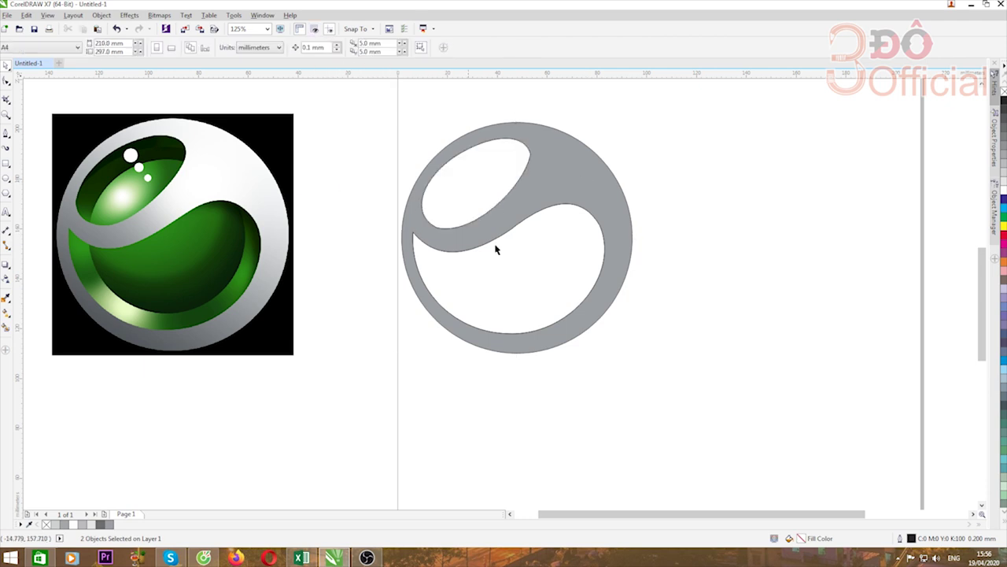
Step: Delete the loose lower and oval cutting outlines, and remove the outline stroke from the grey shape
{"action": "left_click", "coordinate": [582, 184]}
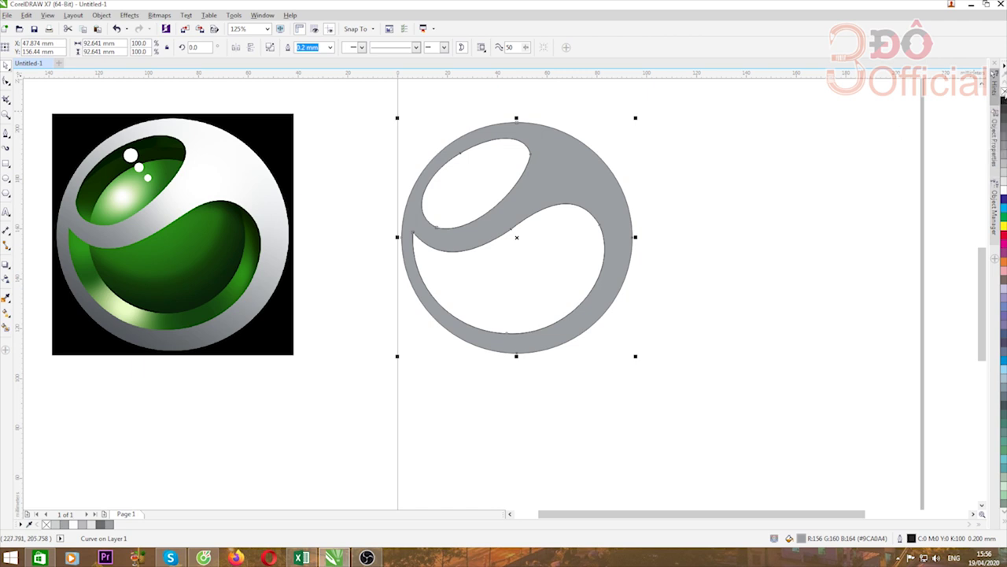
{"action": "left_click", "coordinate": [693, 314]}
{"action": "left_click", "coordinate": [499, 254]}
{"action": "left_click_drag", "start_coordinate": [550, 283], "coordinate": [884, 307]}
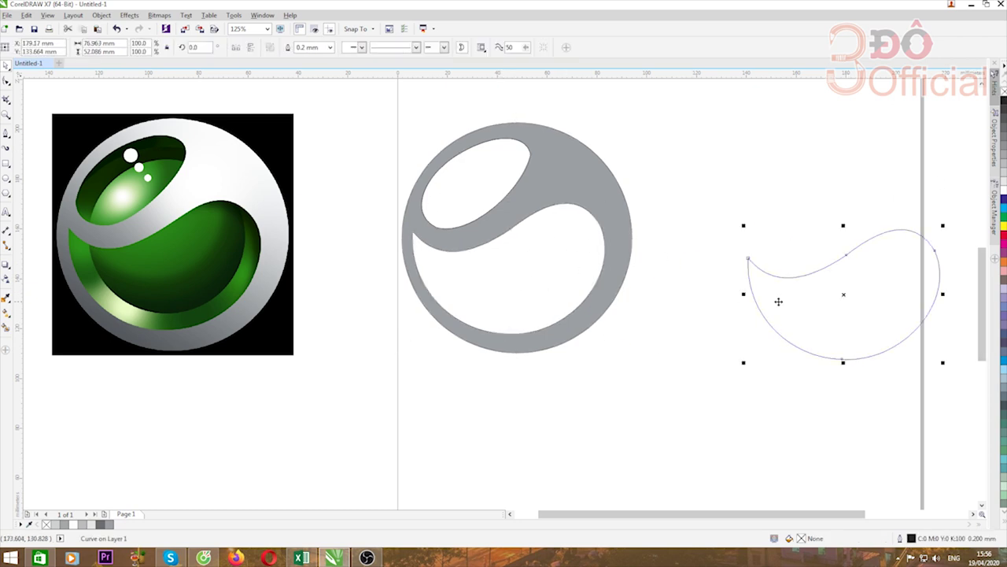
{"action": "left_click_drag", "start_coordinate": [449, 196], "coordinate": [792, 192]}
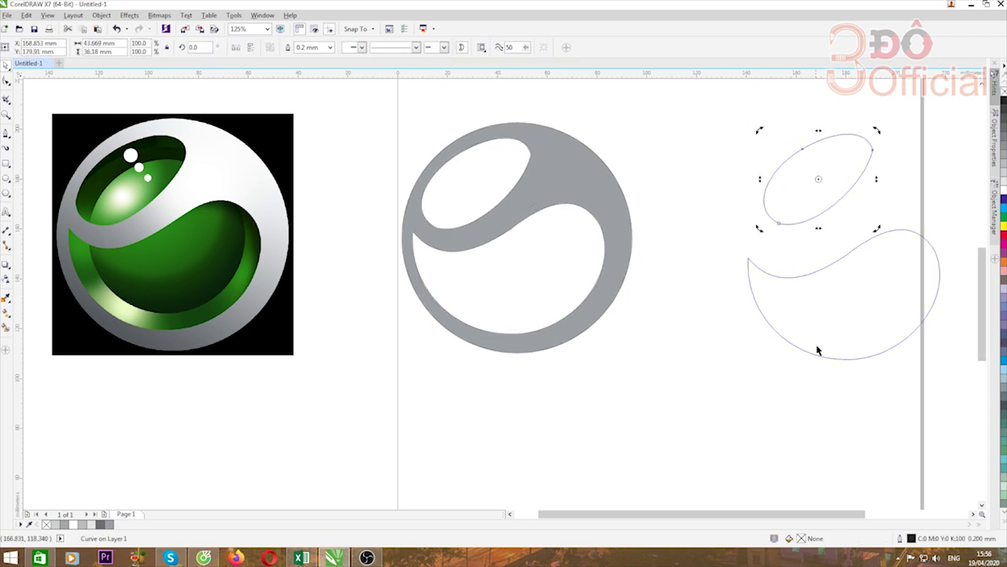
{"action": "key", "text": "Delete"}
{"action": "left_click", "coordinate": [842, 354]}
{"action": "key", "text": "Delete"}
{"action": "left_click", "coordinate": [582, 197]}
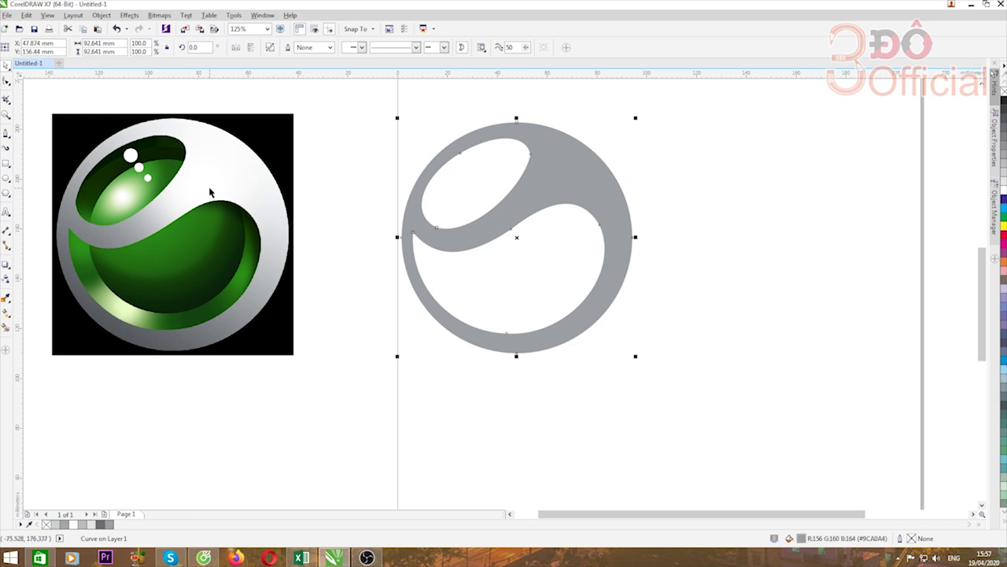
Step: Apply a linear fountain fill to the silver shape, running from grey at its lower left to white beyond its upper right
{"action": "left_click", "coordinate": [7, 316]}
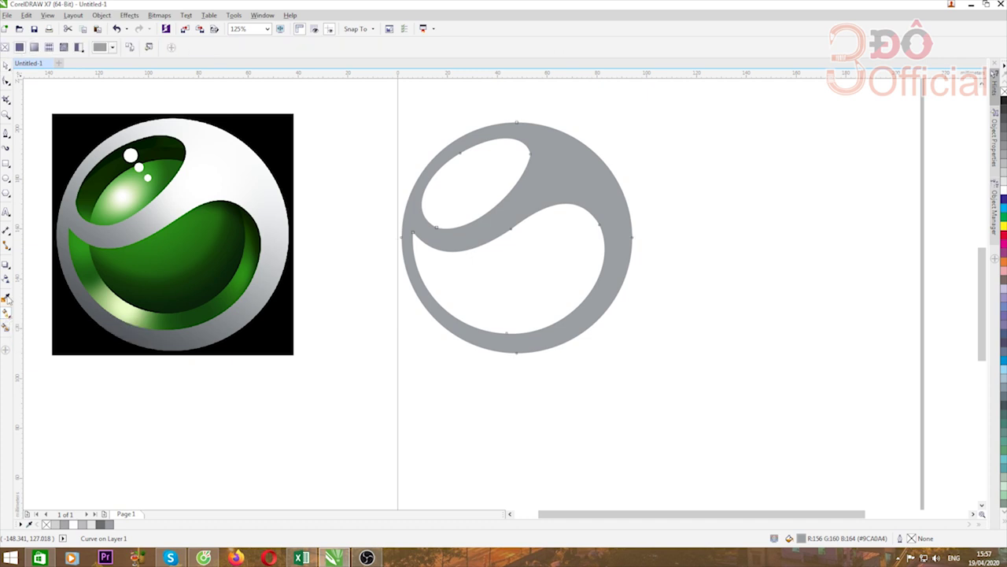
{"action": "left_click", "coordinate": [34, 49]}
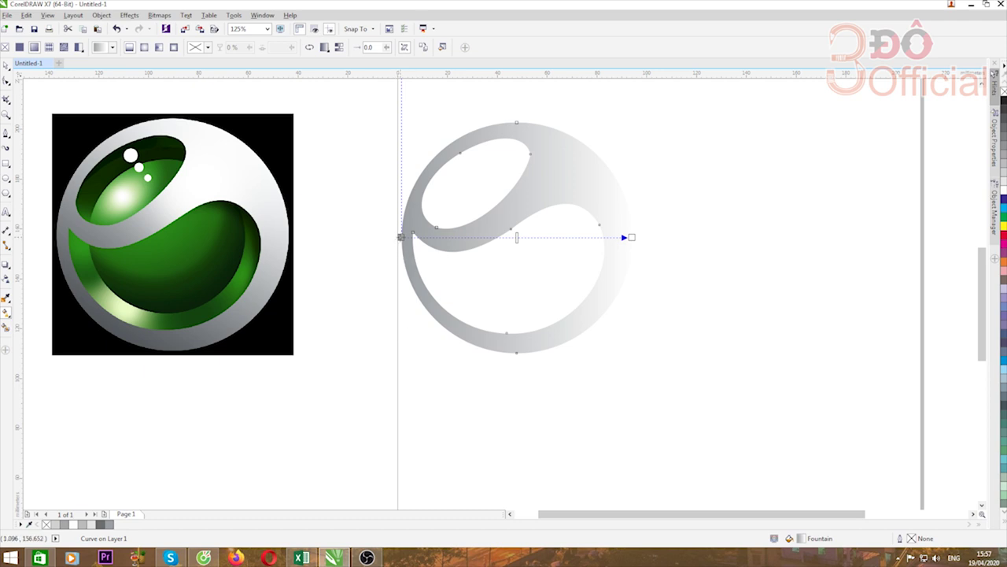
{"action": "left_click_drag", "start_coordinate": [400, 236], "coordinate": [440, 322]}
{"action": "left_click_drag", "start_coordinate": [631, 237], "coordinate": [624, 139]}
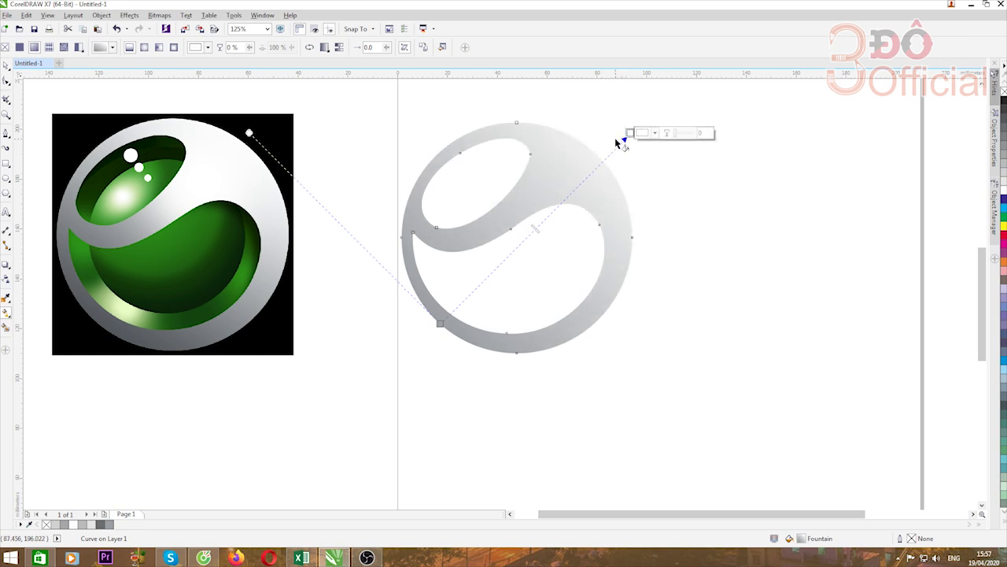
Step: Shorten the silver shape's gradient so the white end sits inside its upper-right area and the grey end on the lower-left rim
{"action": "left_click_drag", "start_coordinate": [624, 138], "coordinate": [587, 163]}
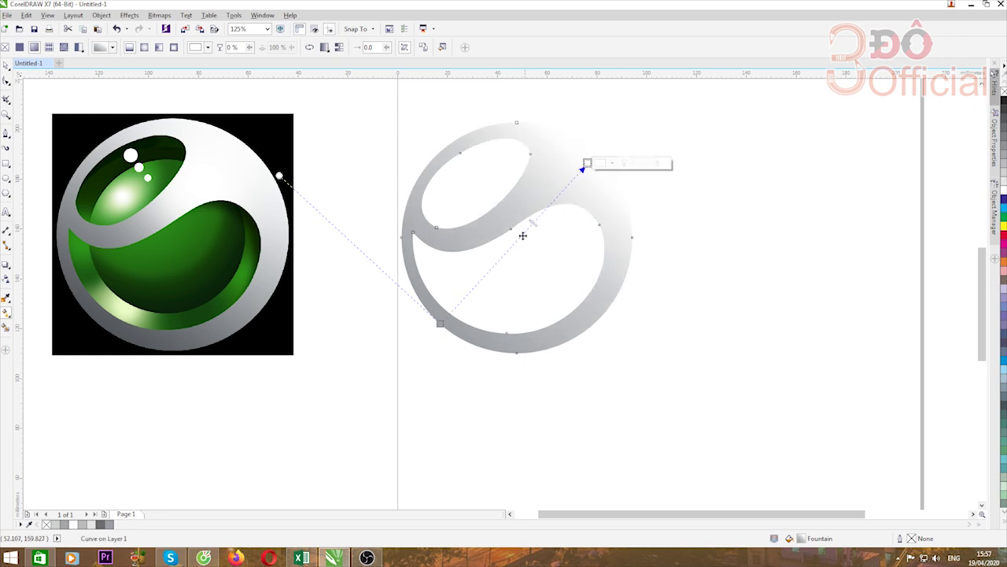
{"action": "left_click_drag", "start_coordinate": [440, 322], "coordinate": [446, 318]}
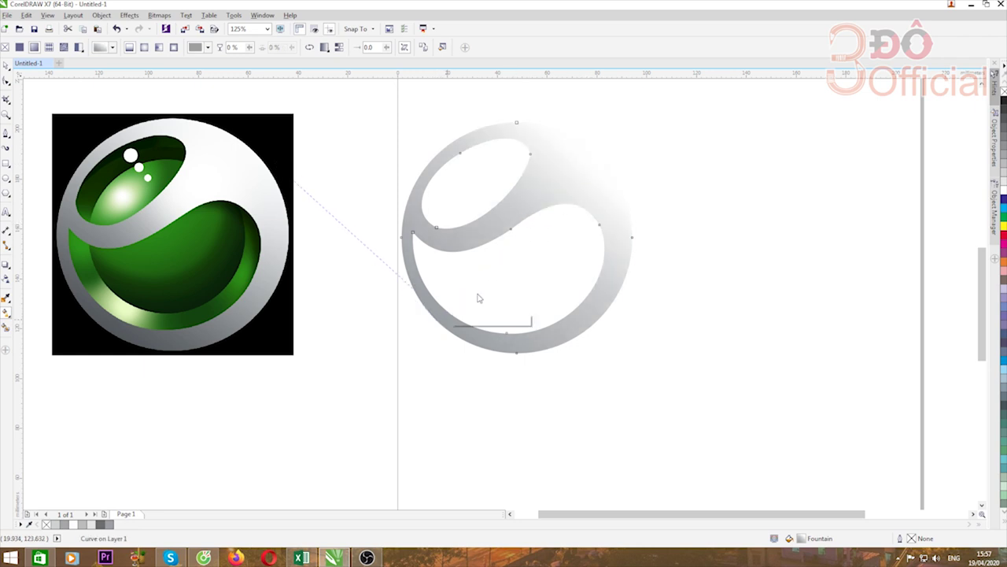
{"action": "left_click_drag", "start_coordinate": [587, 163], "coordinate": [582, 152]}
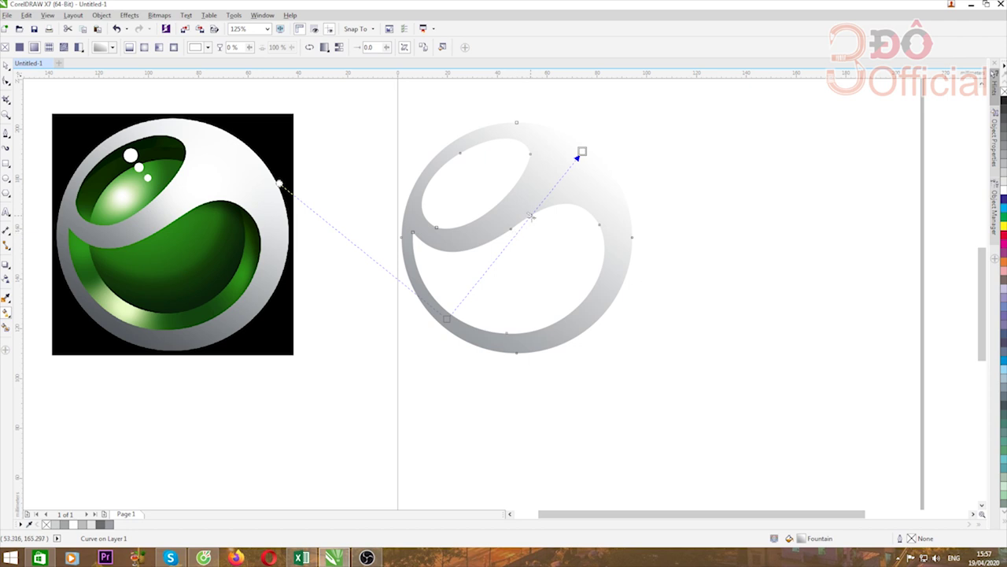
{"action": "left_click_drag", "start_coordinate": [581, 151], "coordinate": [590, 139]}
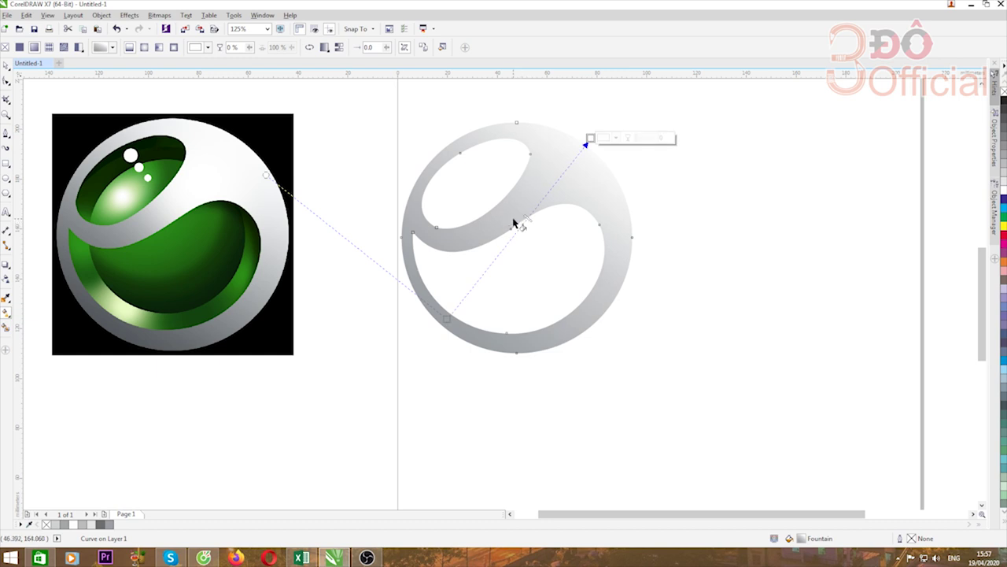
{"action": "left_click", "coordinate": [6, 68]}
{"action": "key", "text": "Escape"}
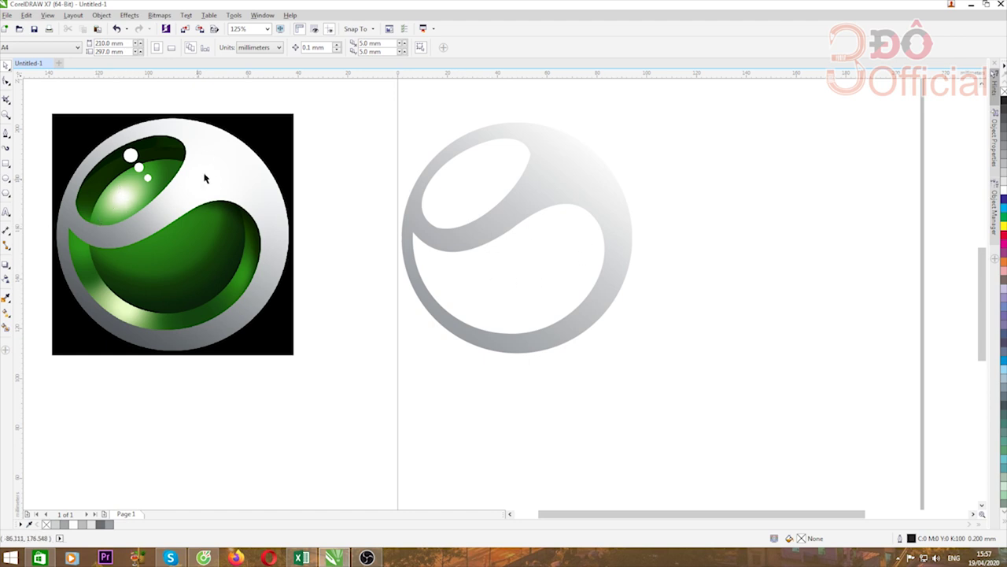
Step: Draw a circle about 63 mm wide fitted to the reference's inner green sphere and move it onto the silver shape
{"action": "left_click", "coordinate": [6, 178]}
{"action": "left_click_drag", "start_coordinate": [102, 177], "coordinate": [249, 305]}
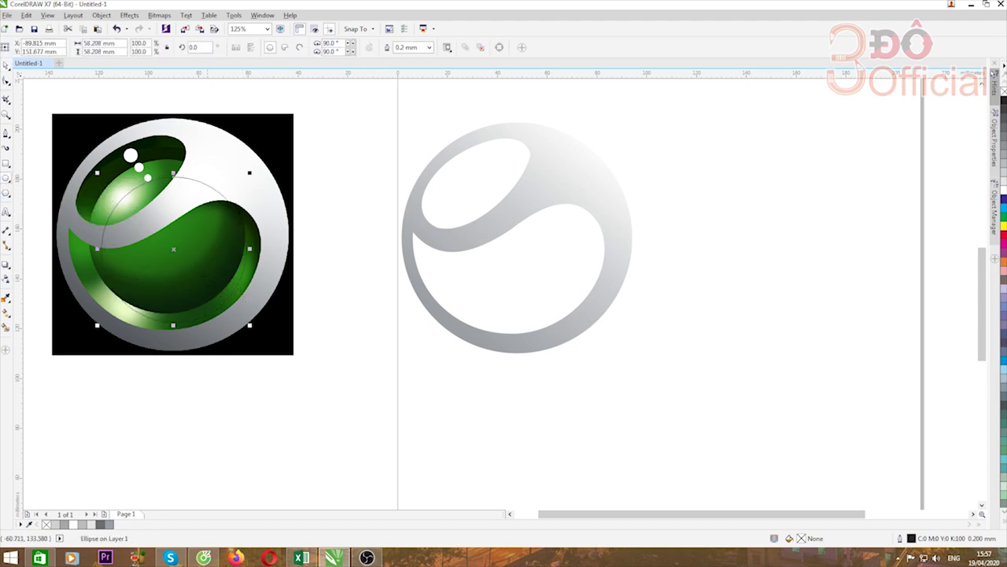
{"action": "left_click_drag", "start_coordinate": [173, 249], "coordinate": [161, 233]}
{"action": "left_click_drag", "start_coordinate": [237, 308], "coordinate": [246, 318]}
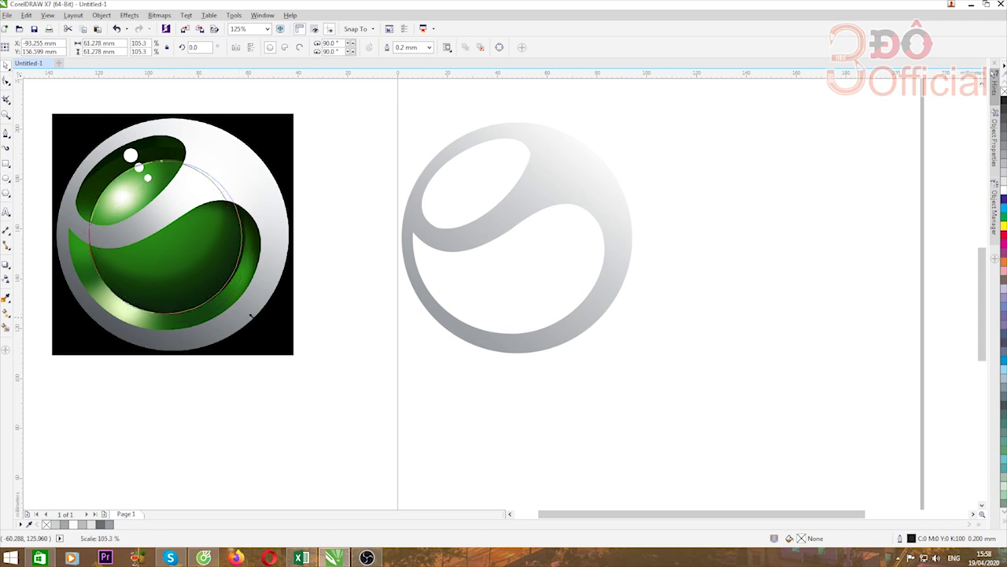
{"action": "left_click_drag", "start_coordinate": [245, 158], "coordinate": [250, 153]}
{"action": "left_click_drag", "start_coordinate": [167, 237], "coordinate": [510, 236]}
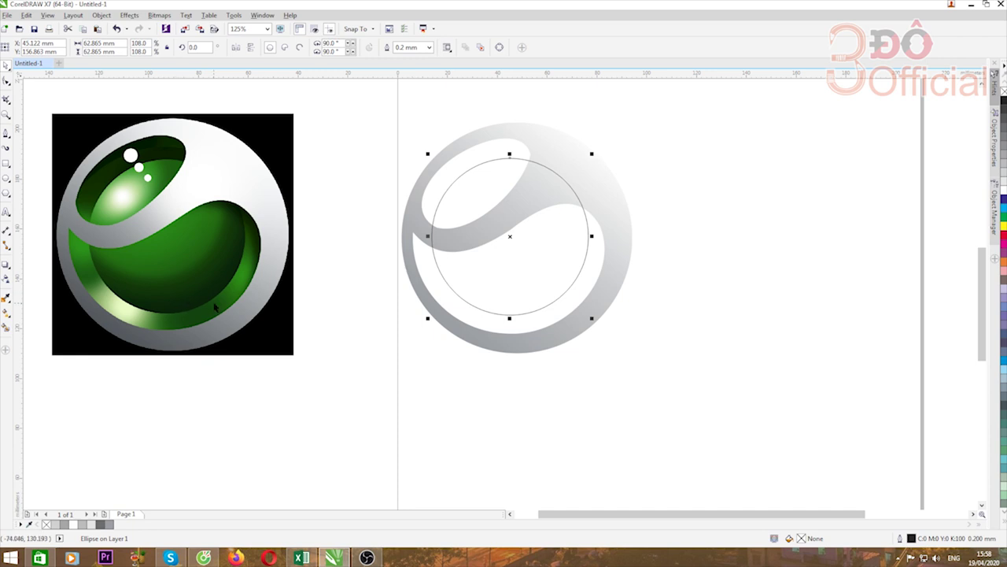
Step: Fill the new circle with the dark green sampled from the reference sphere's lower part and send it behind the silver shape
{"action": "left_click", "coordinate": [5, 299]}
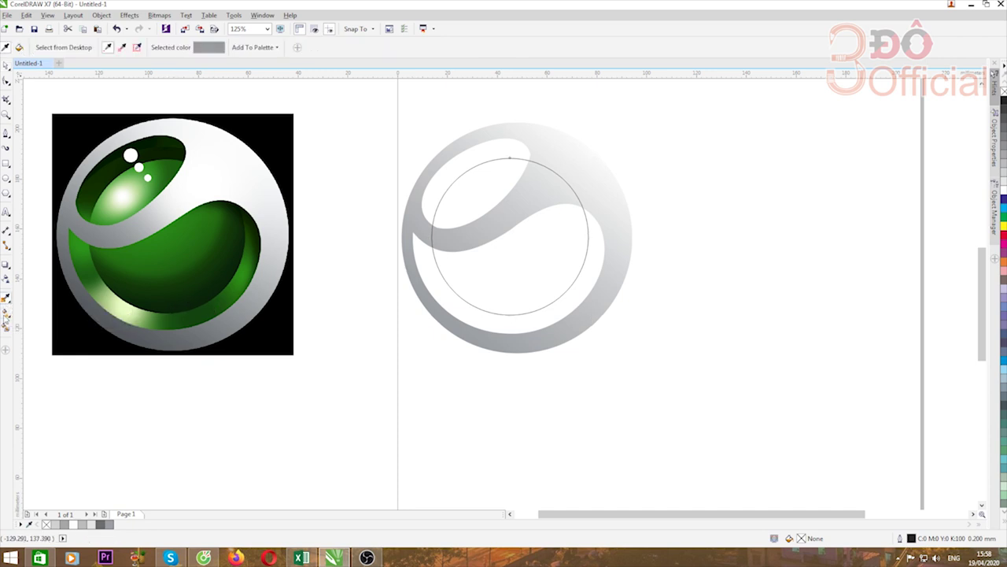
{"action": "left_click", "coordinate": [199, 279]}
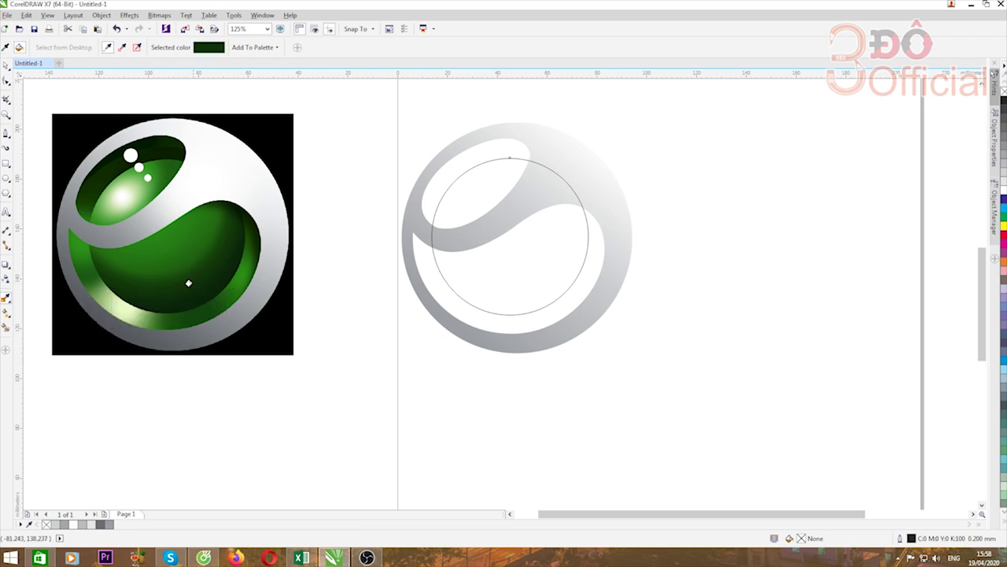
{"action": "left_click", "coordinate": [495, 229]}
{"action": "left_click", "coordinate": [6, 67]}
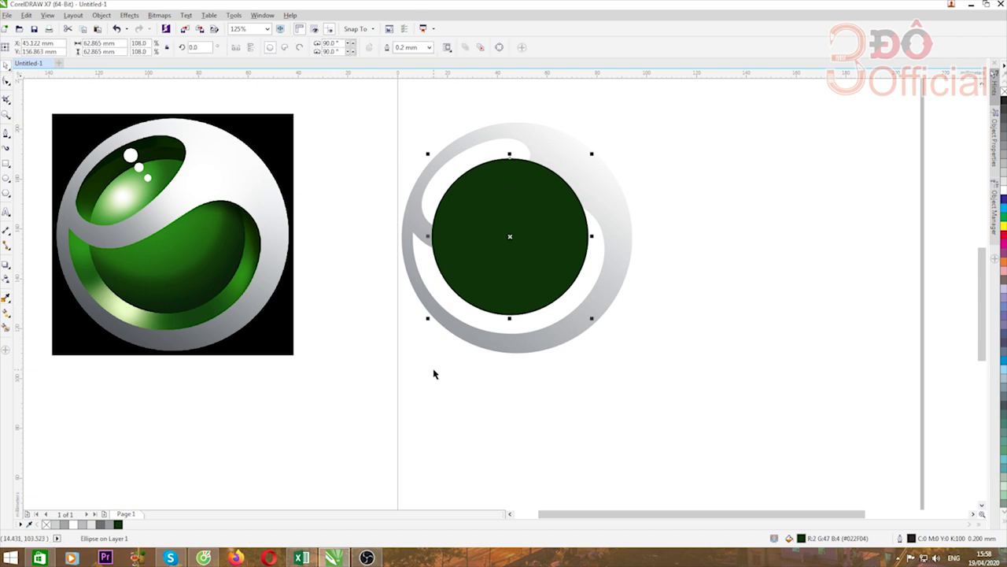
{"action": "left_click", "coordinate": [433, 370]}
{"action": "left_click", "coordinate": [533, 245]}
{"action": "key", "text": "shift+Page_Down"}
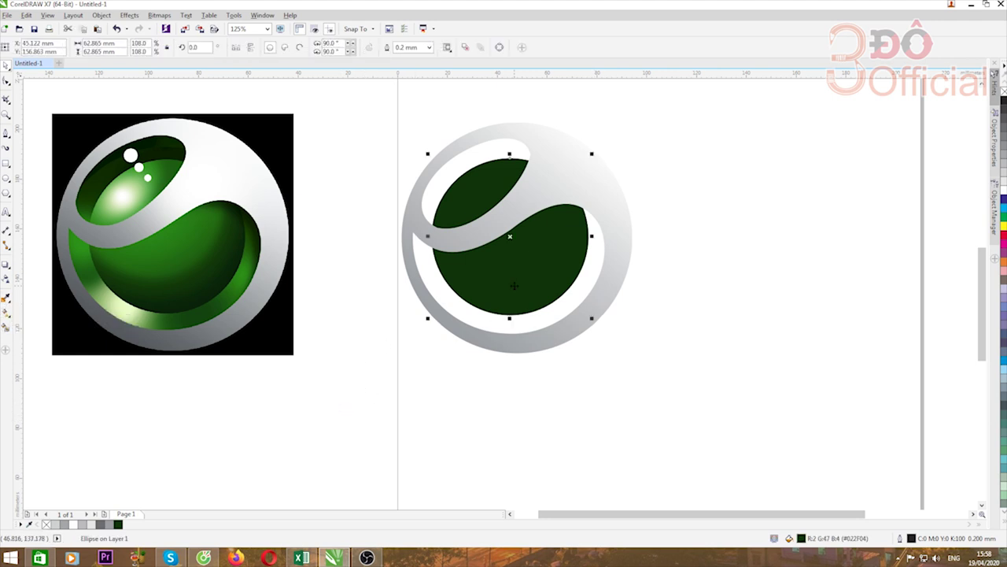
Step: Apply a linear fountain fill to the green circle, running from dark green at its lower right to white at its upper left
{"action": "left_click", "coordinate": [8, 315]}
{"action": "left_click", "coordinate": [34, 47]}
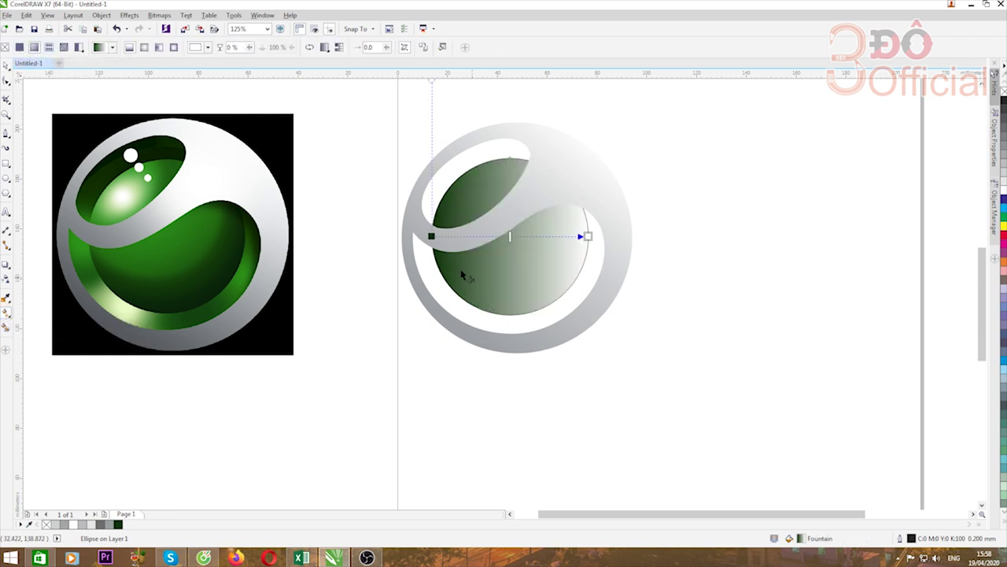
{"action": "left_click_drag", "start_coordinate": [431, 237], "coordinate": [554, 302]}
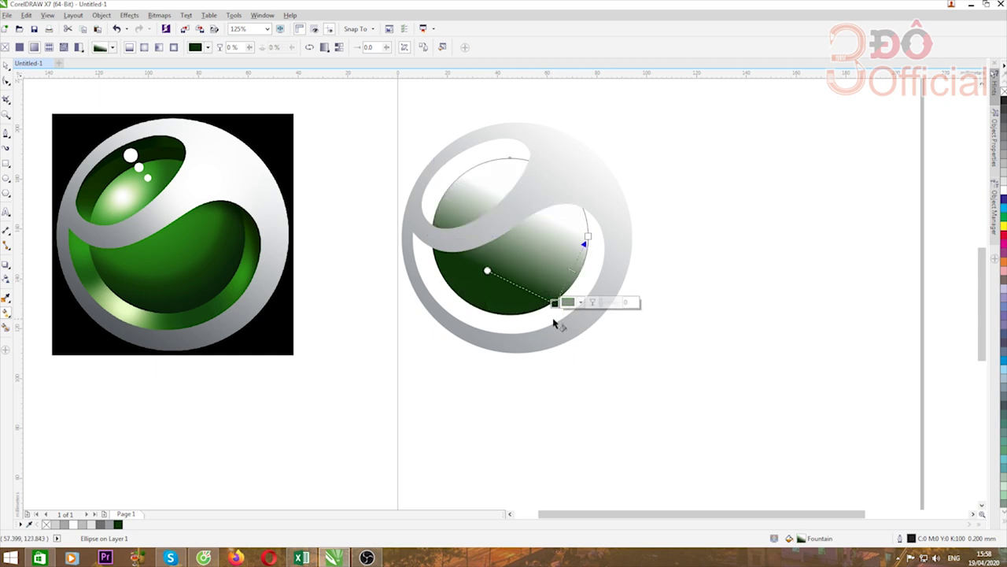
{"action": "left_click_drag", "start_coordinate": [584, 242], "coordinate": [482, 170]}
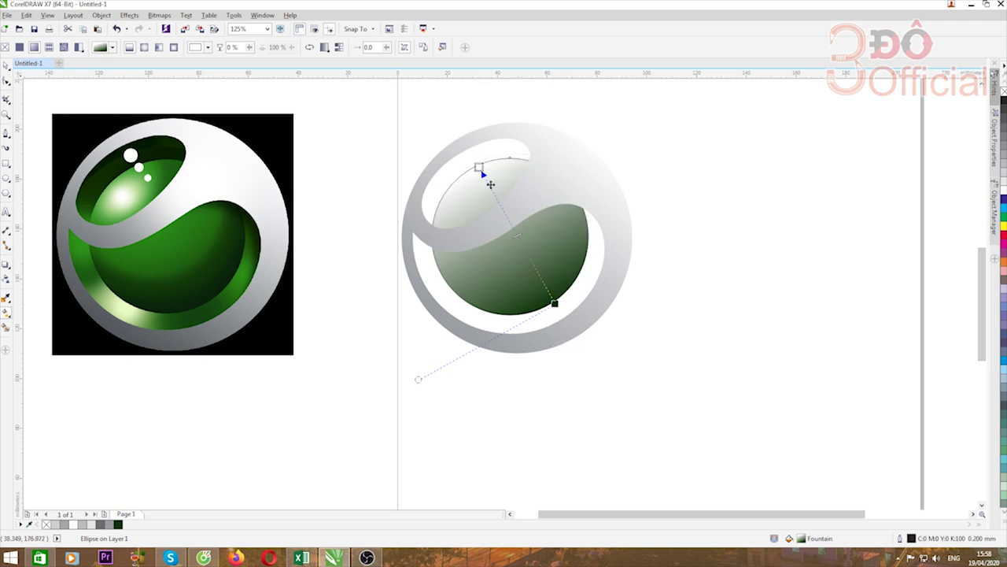
Step: Recolour the gradient's white end with the light green sampled from the reference's upper oval beside the highlight
{"action": "mouse_move", "coordinate": [482, 169]}
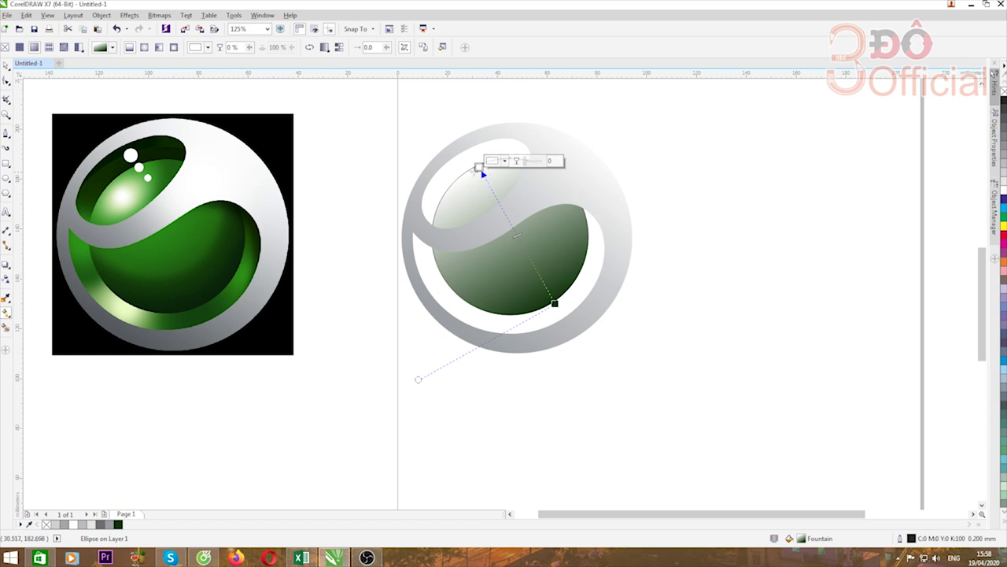
{"action": "left_click", "coordinate": [505, 161]}
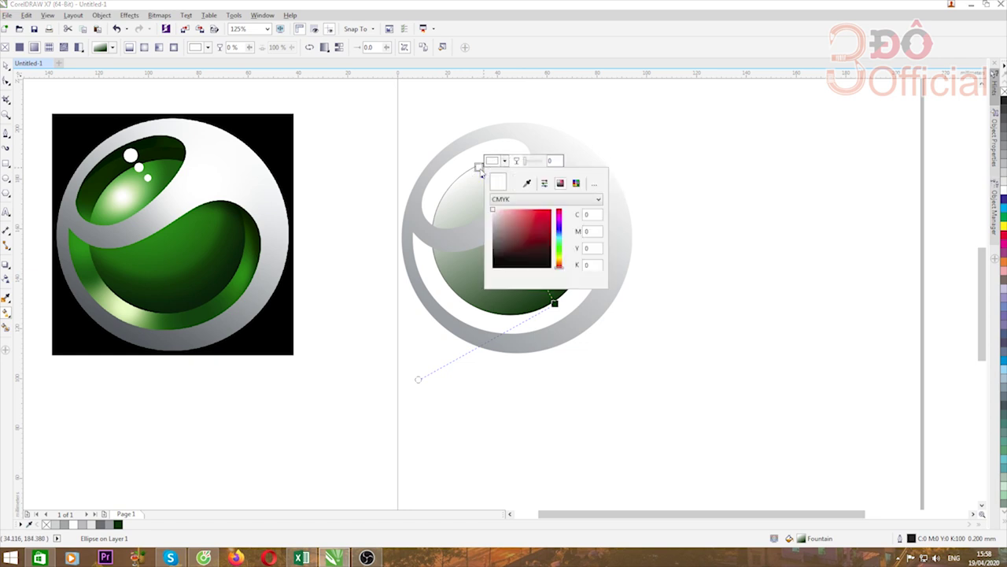
{"action": "left_click", "coordinate": [527, 184]}
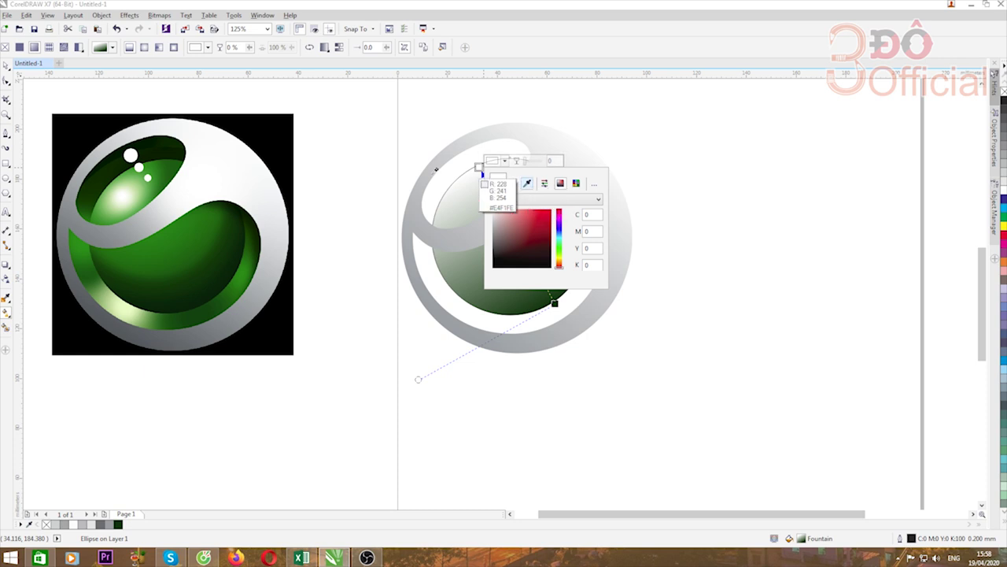
{"action": "left_click", "coordinate": [124, 175]}
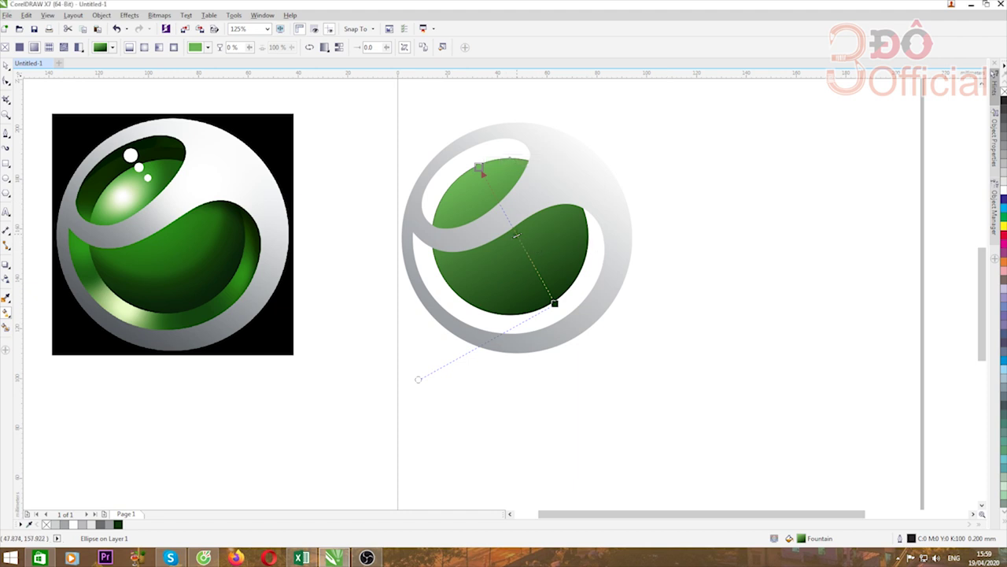
Step: Adjust the green gradient's midpoint and pull its dark end inward from the circle's lower-right edge
{"action": "left_click_drag", "start_coordinate": [524, 250], "coordinate": [528, 259]}
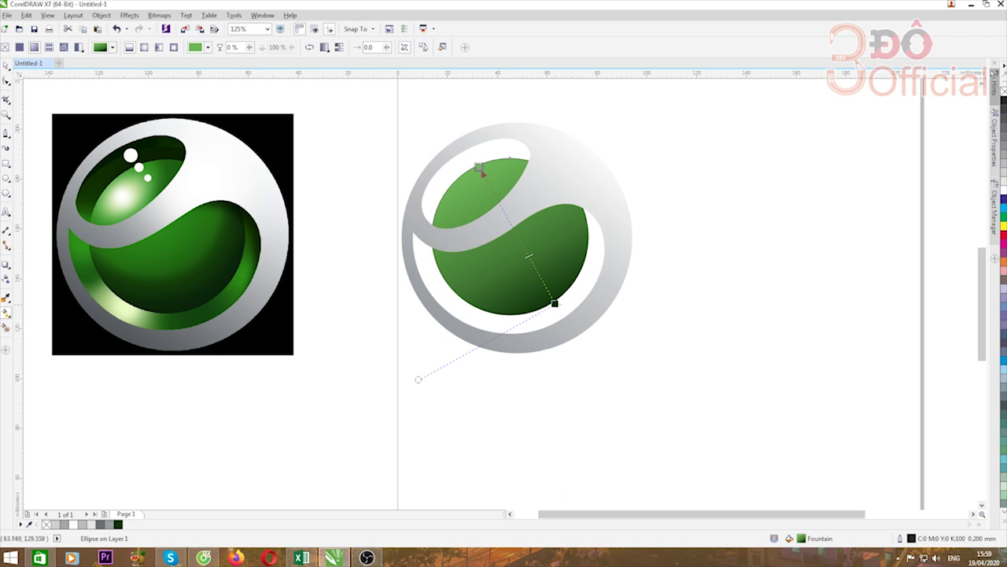
{"action": "left_click_drag", "start_coordinate": [555, 303], "coordinate": [536, 289]}
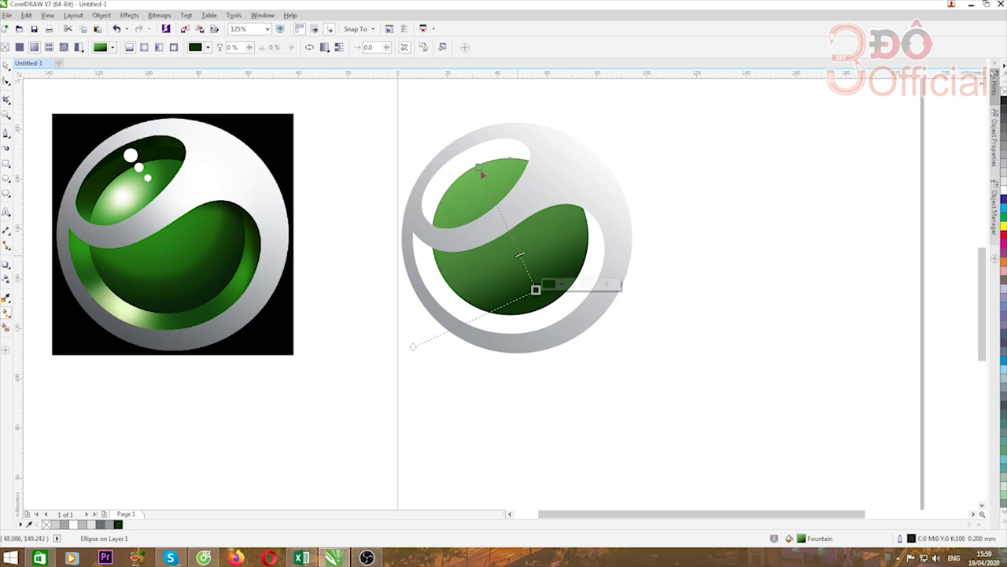
{"action": "left_click_drag", "start_coordinate": [536, 290], "coordinate": [538, 284]}
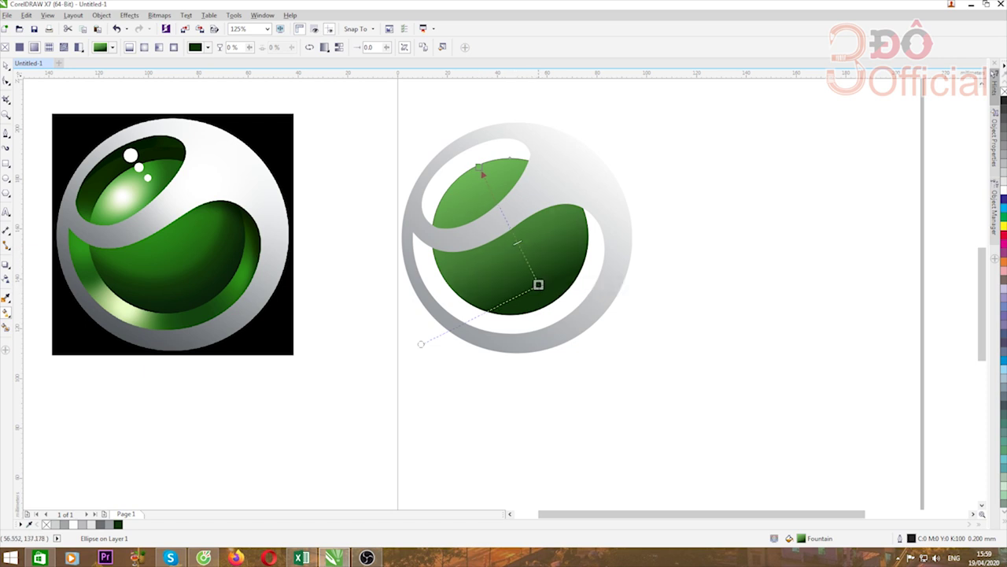
Step: Change the circle's gradient to an elliptical fountain fill, with light green centred in the upper oval and dark green at the lower right
{"action": "left_click", "coordinate": [144, 47]}
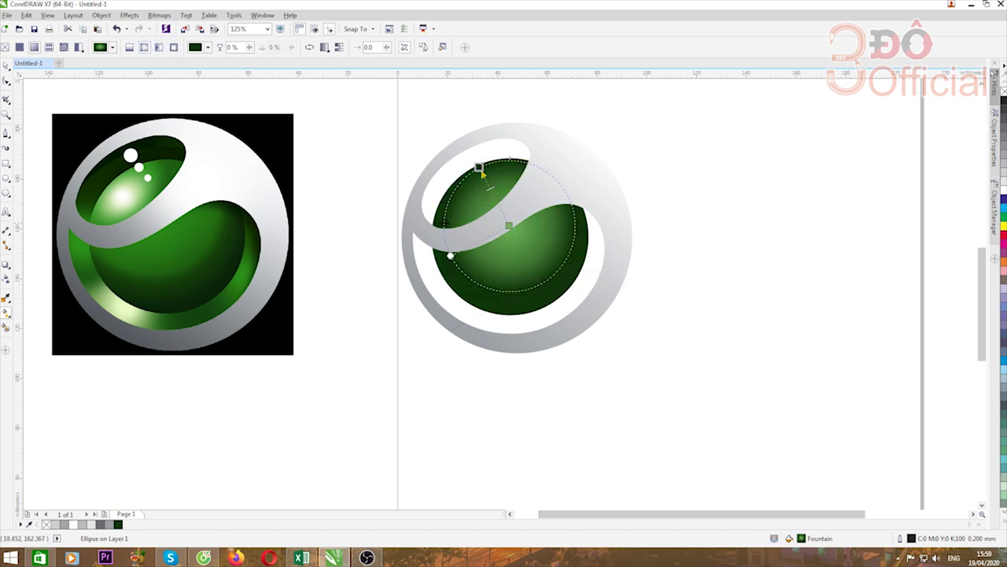
{"action": "key", "text": "ctrl+z"}
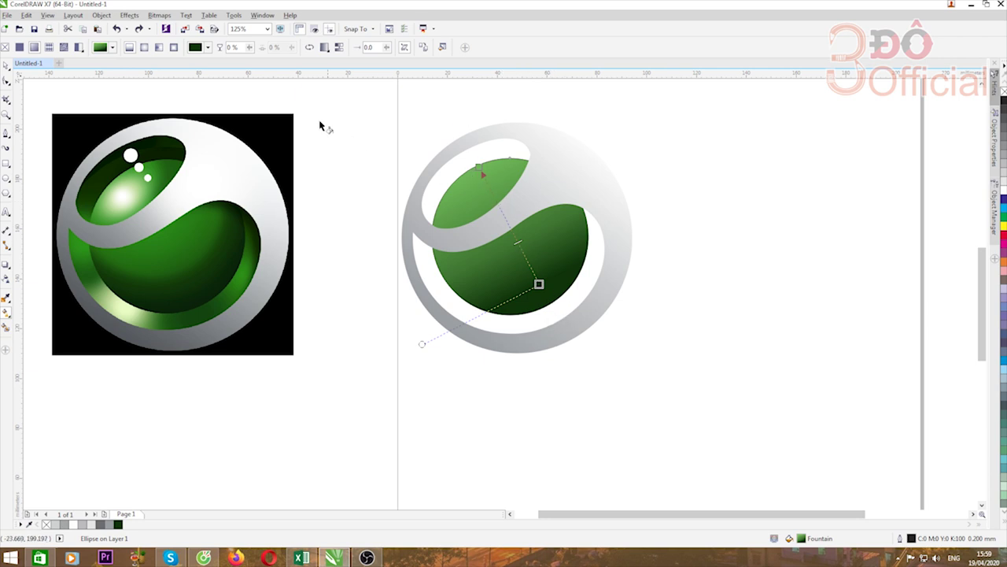
{"action": "left_click", "coordinate": [146, 48]}
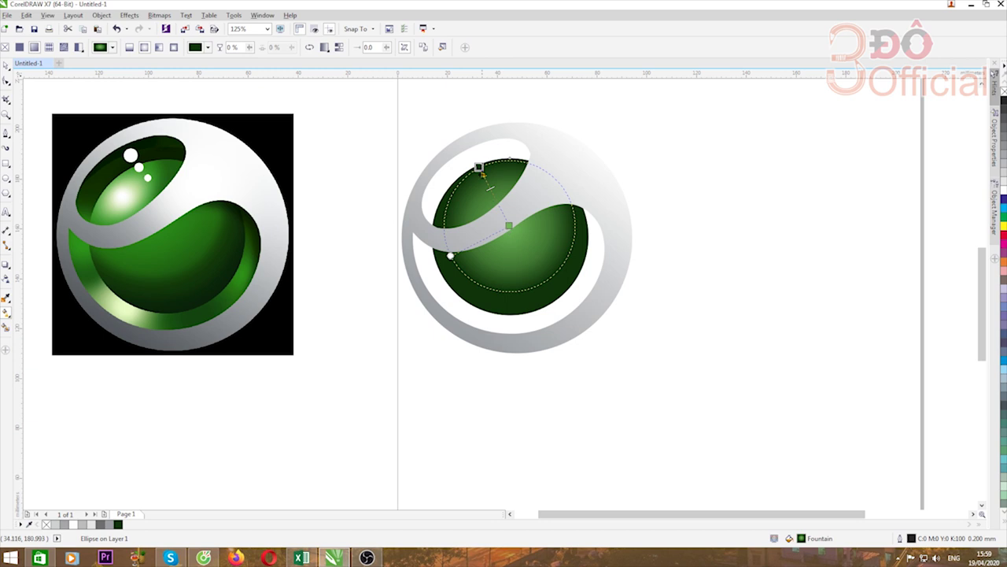
{"action": "left_click_drag", "start_coordinate": [479, 167], "coordinate": [533, 290]}
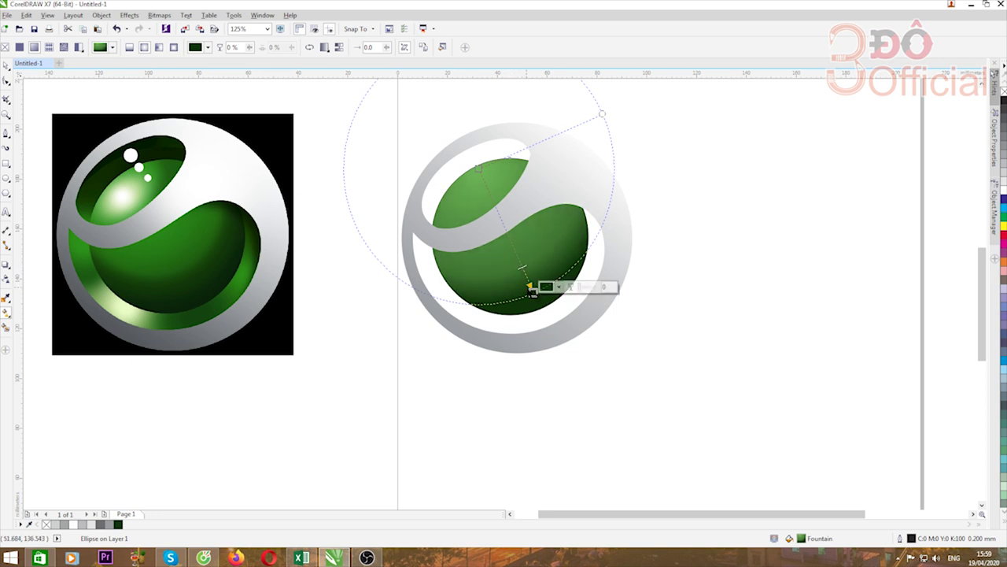
{"action": "mouse_move", "coordinate": [532, 290]}
{"action": "left_mouse_down"}
{"action": "mouse_move", "coordinate": [526, 280]}
{"action": "mouse_move", "coordinate": [536, 282]}
{"action": "left_mouse_up"}
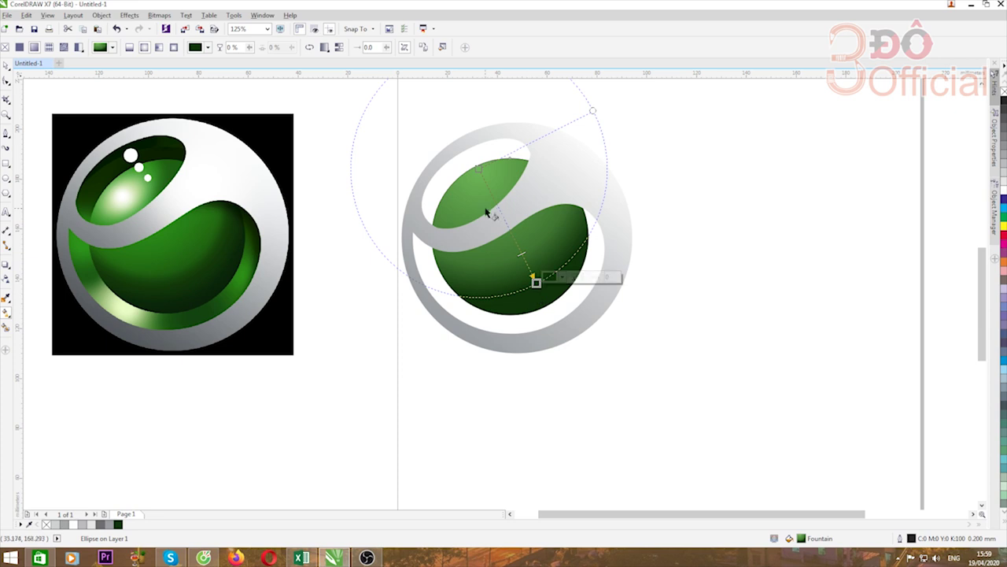
{"action": "left_click_drag", "start_coordinate": [478, 167], "coordinate": [477, 174]}
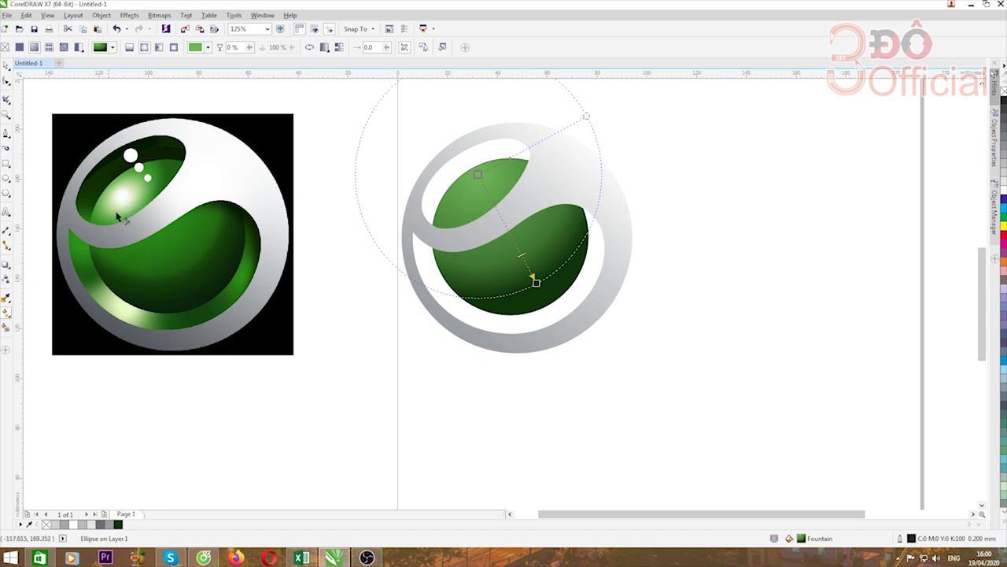
{"action": "left_click", "coordinate": [7, 66]}
{"action": "left_click", "coordinate": [394, 349]}
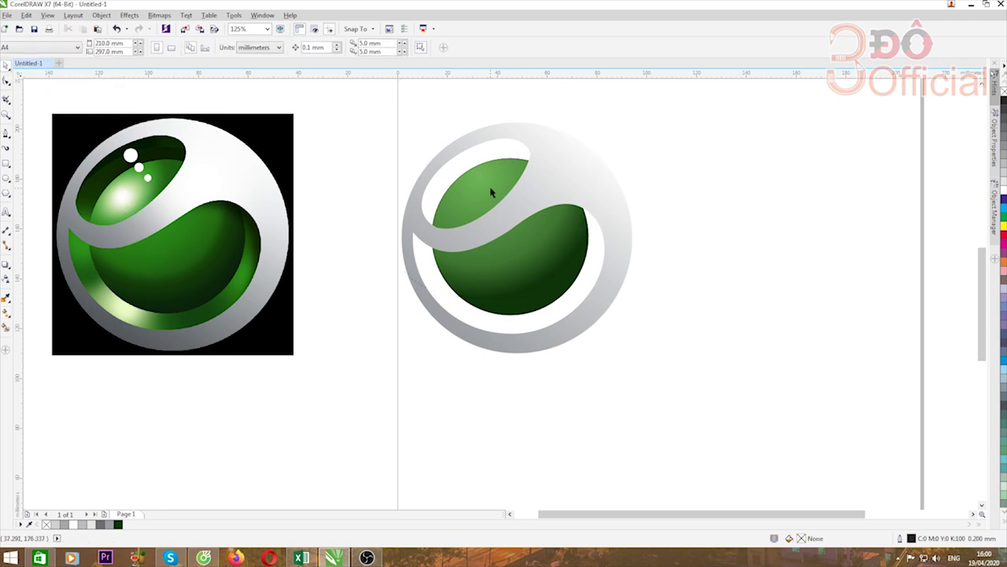
Step: Draw a small ellipse about 10 by 9.5 mm in the middle of the upper green oval and fill it white
{"action": "left_click", "coordinate": [7, 178]}
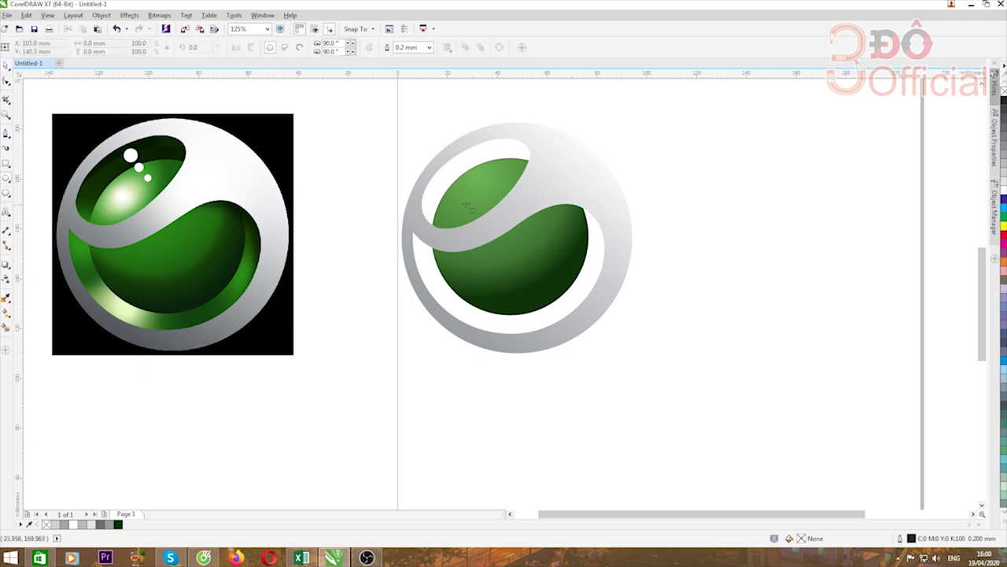
{"action": "mouse_move", "coordinate": [485, 183]}
{"action": "left_mouse_down"}
{"action": "mouse_move", "coordinate": [450, 208]}
{"action": "mouse_move", "coordinate": [475, 193]}
{"action": "left_mouse_up"}
{"action": "left_click", "coordinate": [1003, 108]}
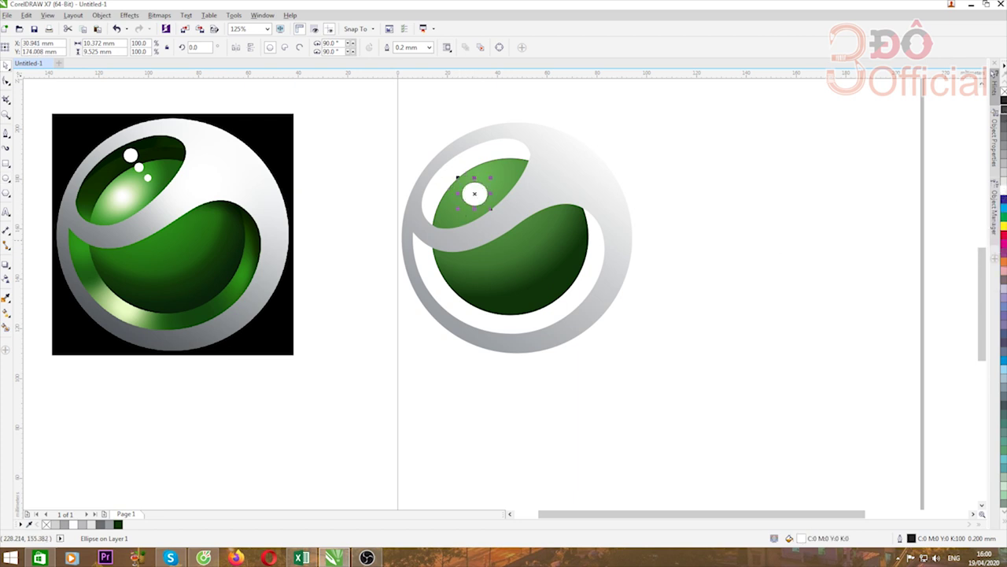
Step: Remove the white ellipse's outline and move it slightly up within the upper green oval
{"action": "left_click", "coordinate": [746, 380]}
{"action": "left_click", "coordinate": [510, 260]}
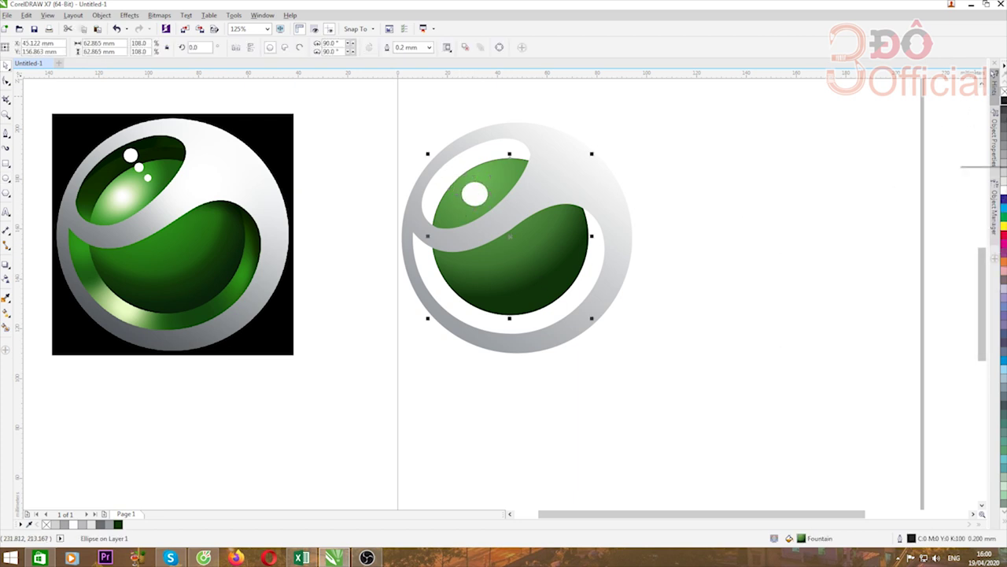
{"action": "left_click", "coordinate": [735, 355]}
{"action": "left_click", "coordinate": [487, 201]}
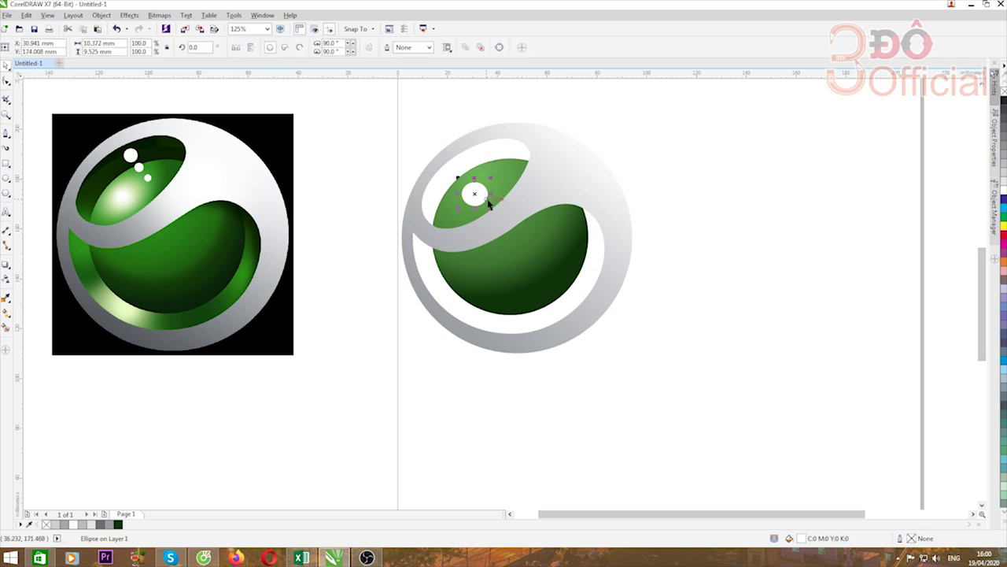
{"action": "scroll", "coordinate": [464, 185], "scroll_direction": "up", "scroll_amount": 2}
{"action": "scroll", "coordinate": [466, 187], "scroll_direction": "down", "scroll_amount": 2}
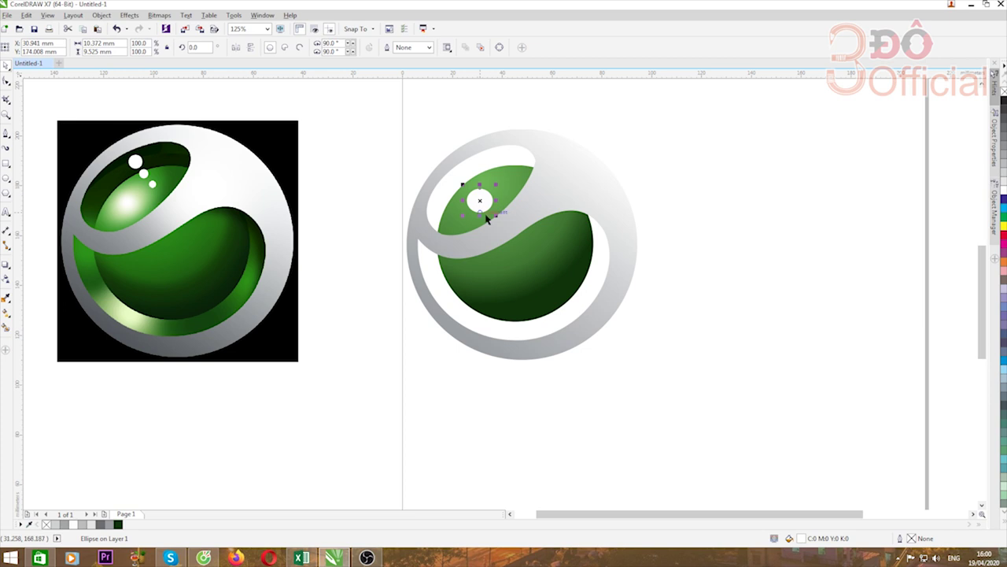
{"action": "scroll", "coordinate": [486, 218], "scroll_direction": "up", "scroll_amount": 2}
{"action": "left_click_drag", "start_coordinate": [481, 213], "coordinate": [481, 203]}
{"action": "scroll", "coordinate": [481, 204], "scroll_direction": "down", "scroll_amount": 2}
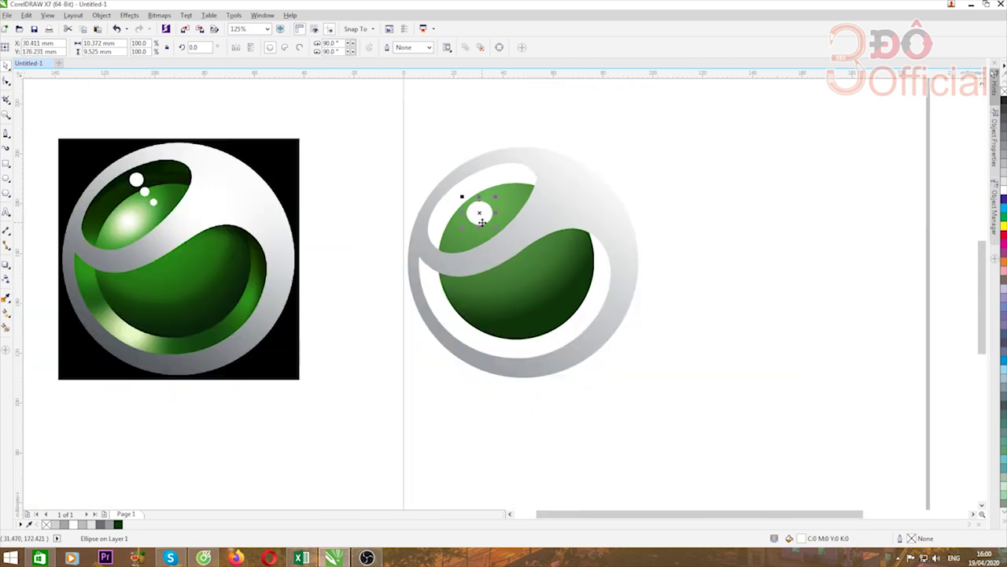
{"action": "left_click", "coordinate": [157, 17]}
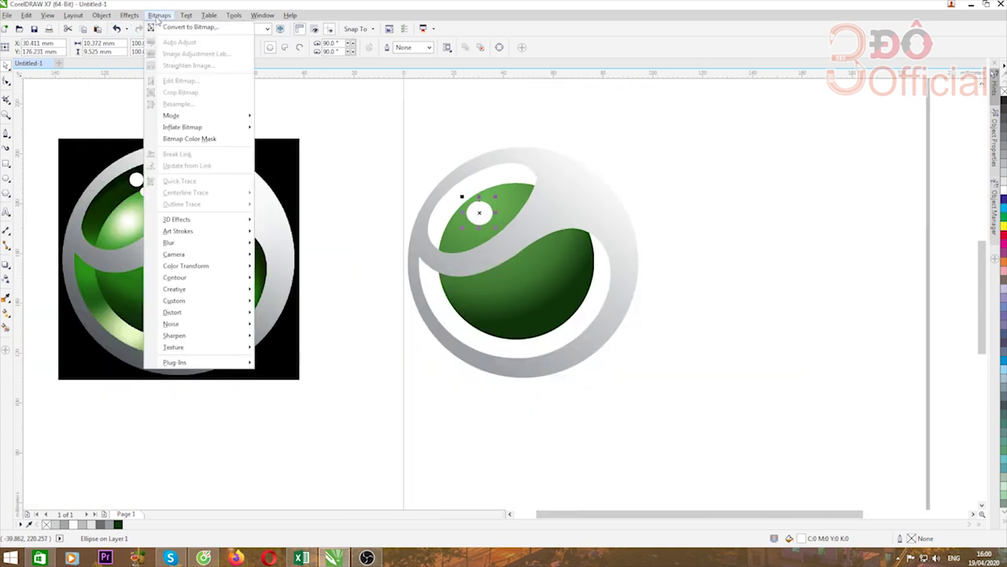
{"action": "left_click", "coordinate": [172, 28]}
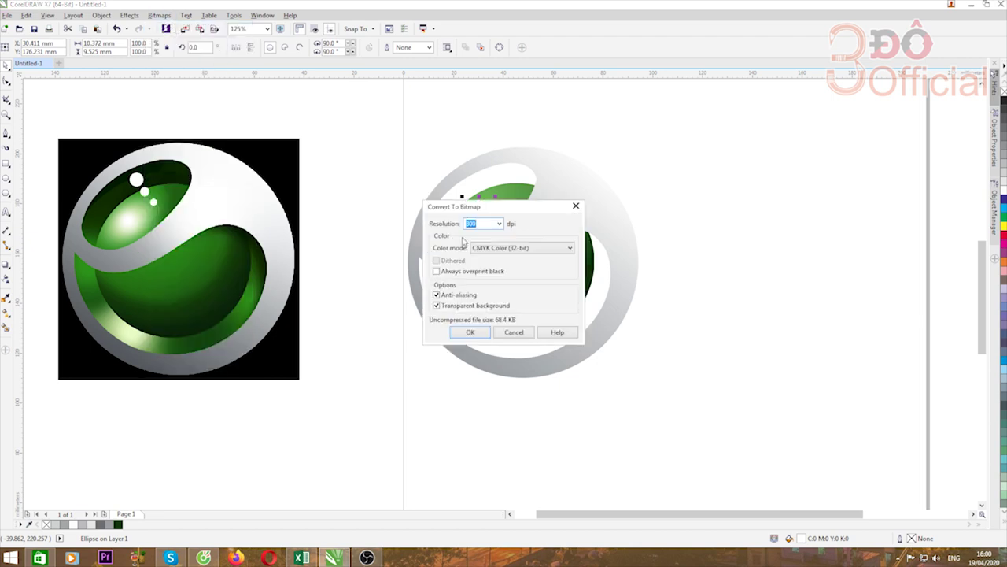
{"action": "left_click", "coordinate": [575, 206]}
Step: Convert the white ellipse to a 300 dpi CMYK bitmap with anti-aliasing and a transparent background
{"action": "left_click", "coordinate": [159, 16]}
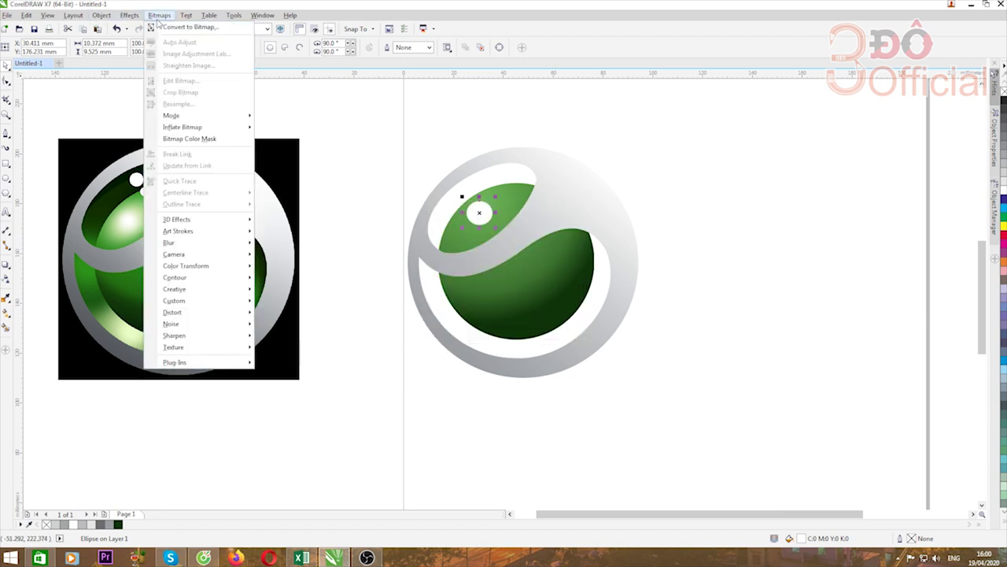
{"action": "left_click", "coordinate": [177, 29]}
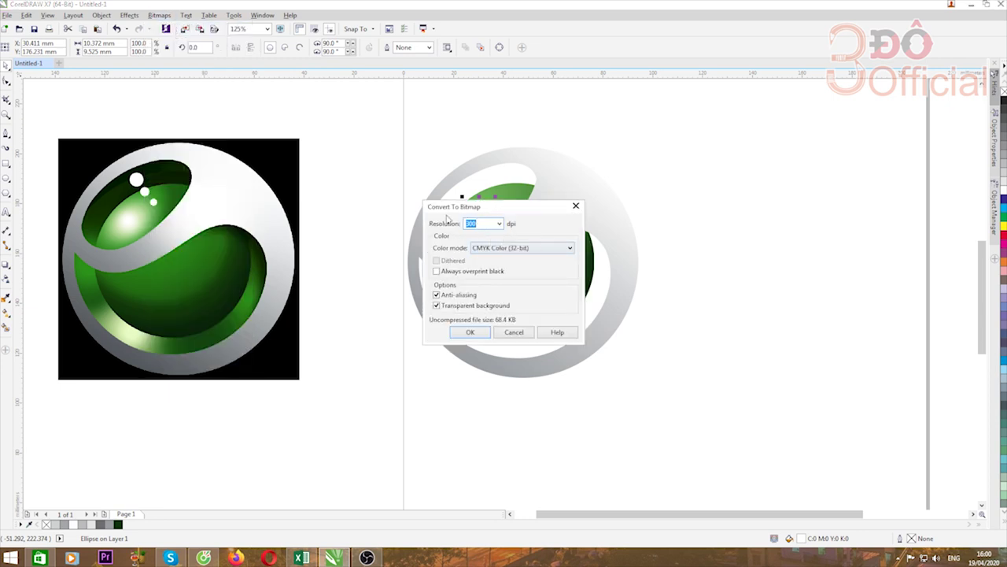
{"action": "left_click", "coordinate": [469, 332]}
Step: Apply a Gaussian Blur with a radius of 22 pixels to the white ellipse bitmap
{"action": "scroll", "coordinate": [473, 228], "scroll_direction": "up", "scroll_amount": 1}
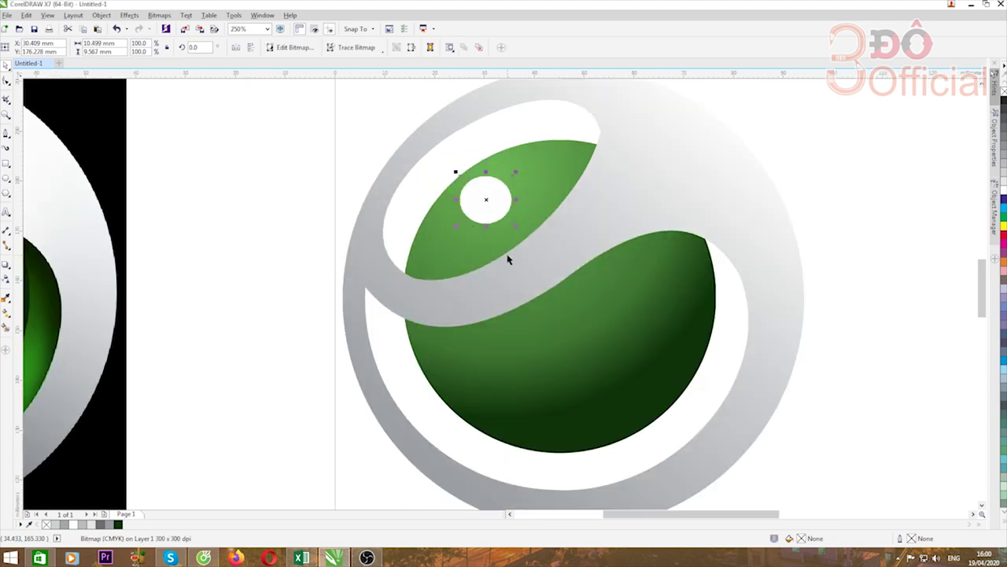
{"action": "left_click", "coordinate": [159, 15]}
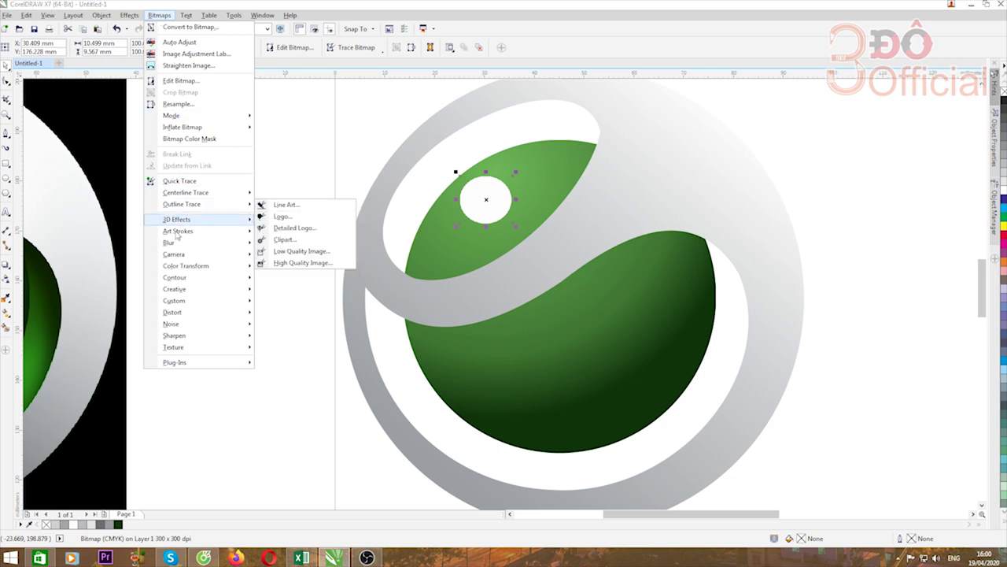
{"action": "mouse_move", "coordinate": [172, 254]}
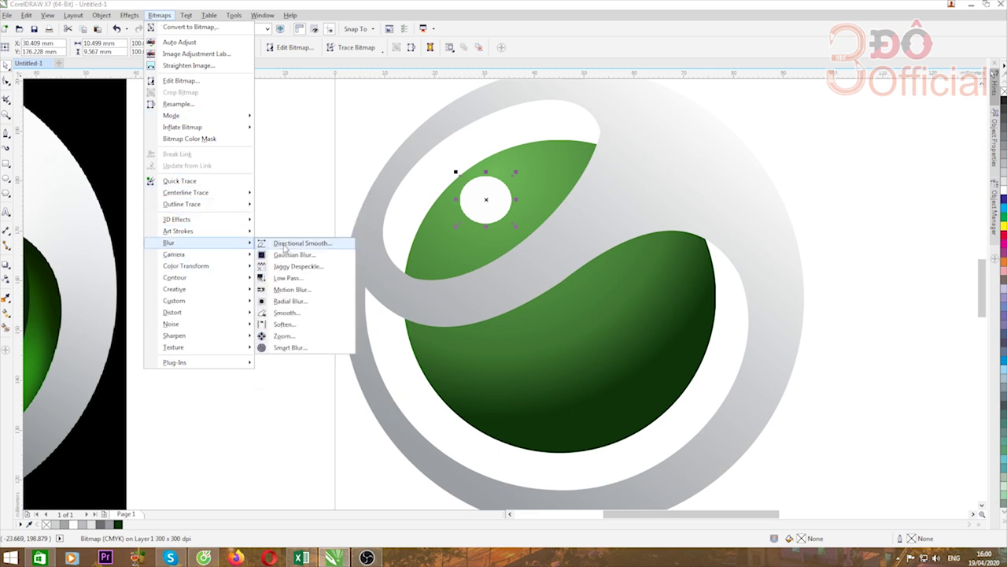
{"action": "left_click", "coordinate": [288, 255]}
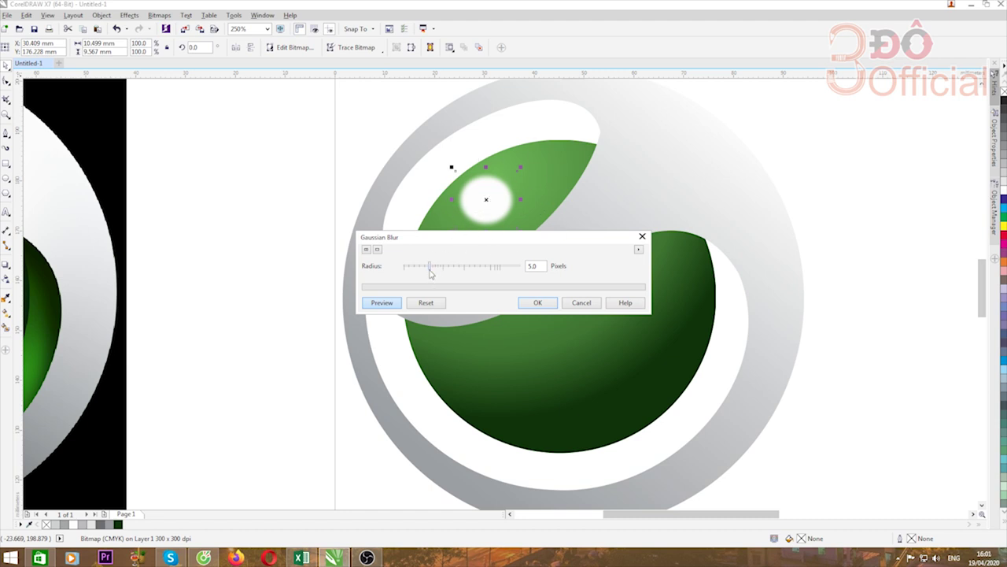
{"action": "left_click_drag", "start_coordinate": [430, 272], "coordinate": [449, 266]}
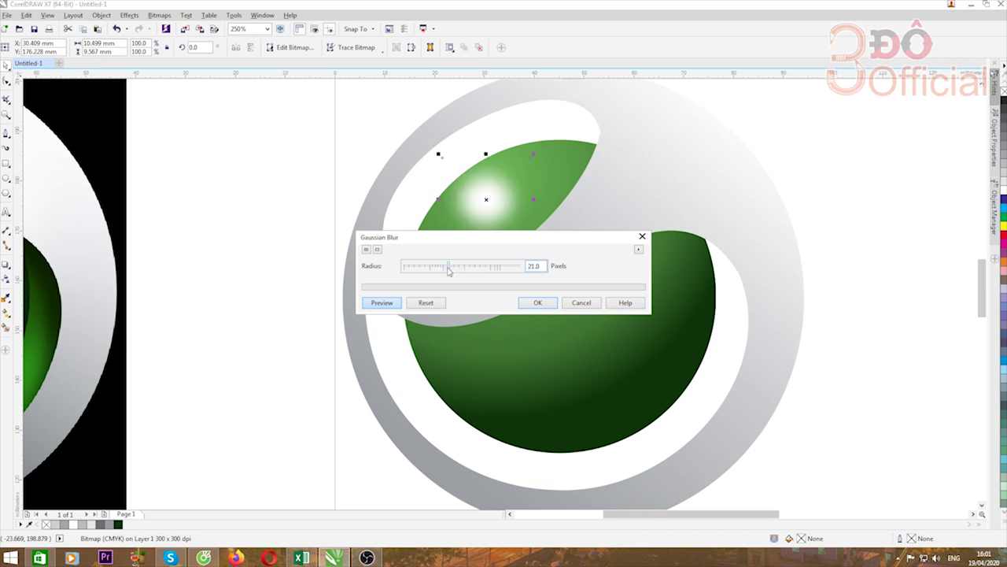
{"action": "left_click", "coordinate": [535, 302]}
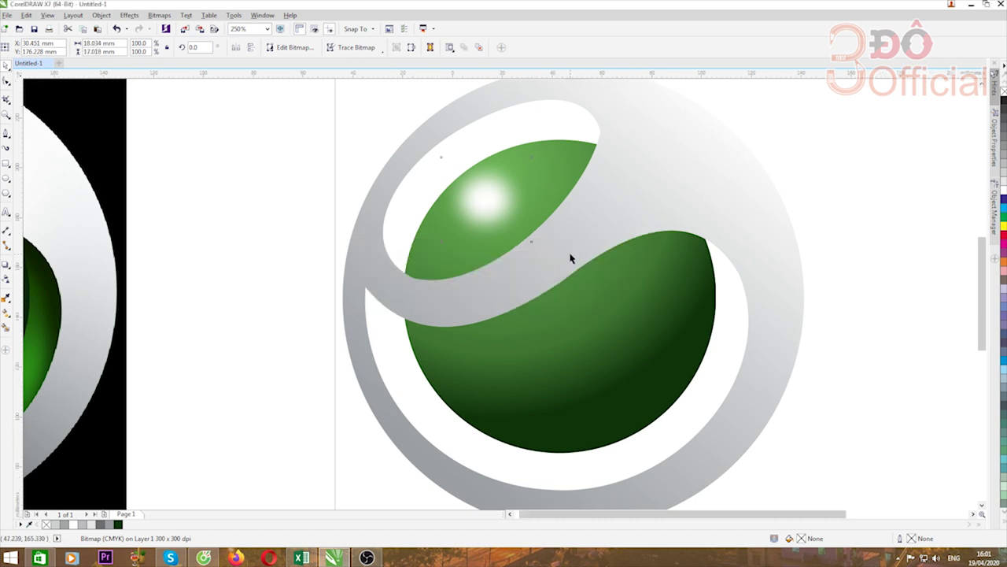
Step: Move the blurred highlight slightly down in the upper green oval and apply a second Gaussian Blur of 22 pixels to it
{"action": "scroll", "coordinate": [571, 255], "scroll_direction": "down", "scroll_amount": 2}
{"action": "scroll", "coordinate": [422, 262], "scroll_direction": "up", "scroll_amount": 1}
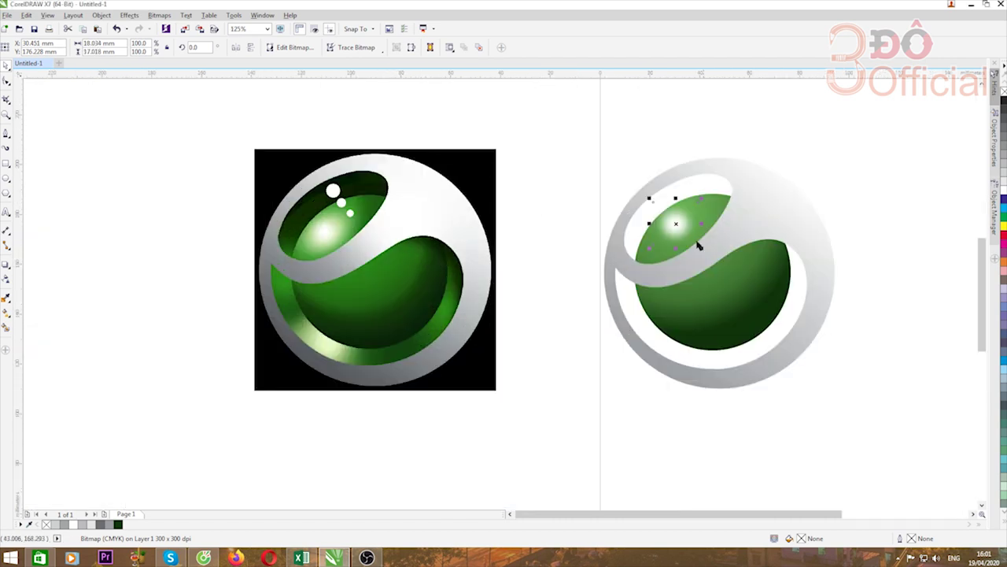
{"action": "left_click_drag", "start_coordinate": [676, 226], "coordinate": [675, 234]}
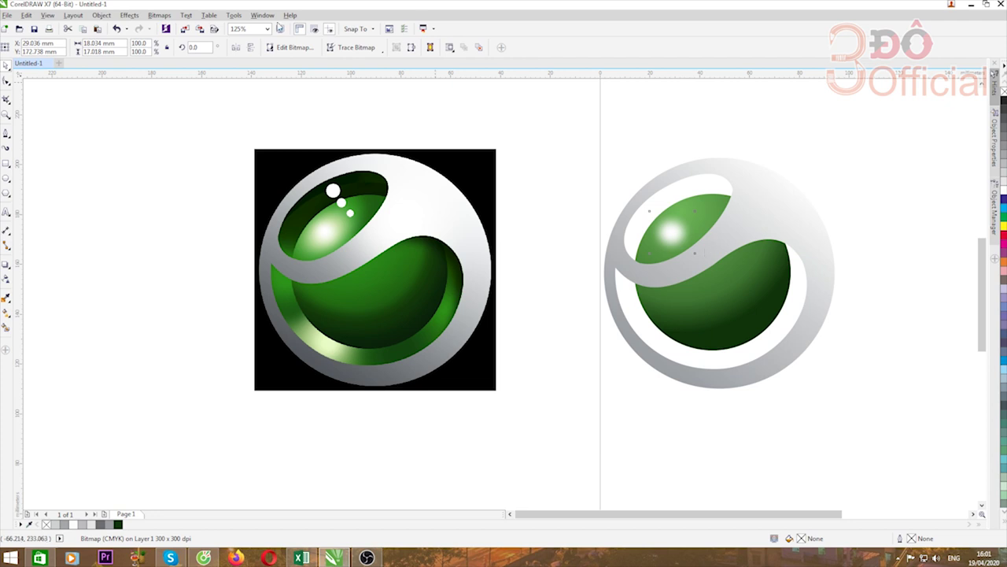
{"action": "left_click", "coordinate": [159, 14]}
{"action": "mouse_move", "coordinate": [178, 244]}
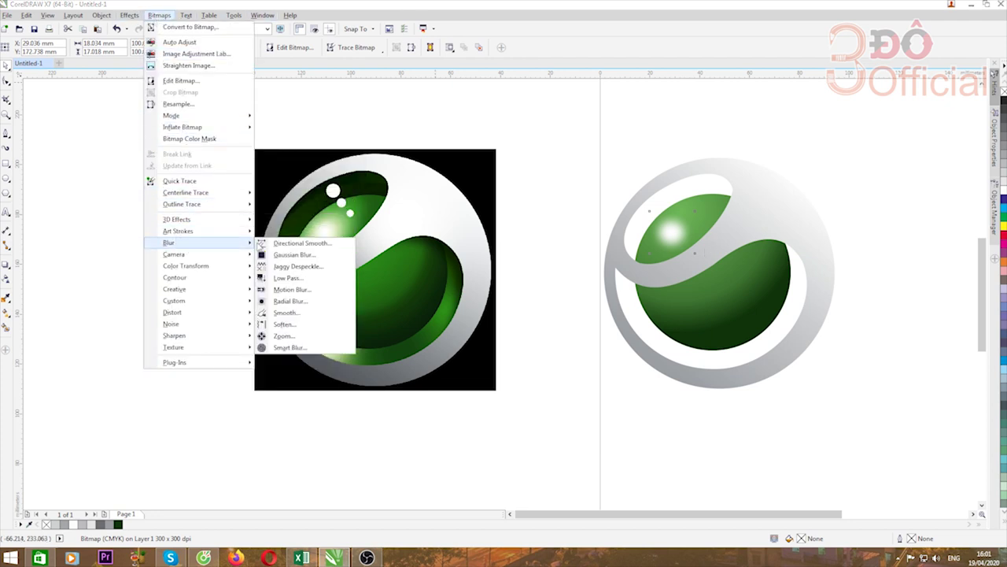
{"action": "left_click", "coordinate": [293, 255]}
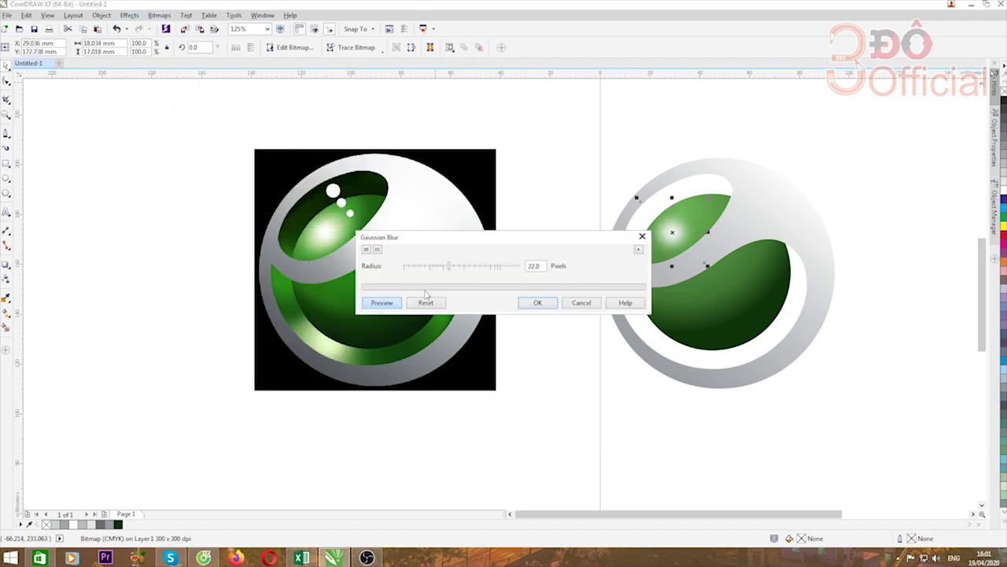
{"action": "left_click_drag", "start_coordinate": [449, 270], "coordinate": [450, 269]}
{"action": "left_click", "coordinate": [537, 303]}
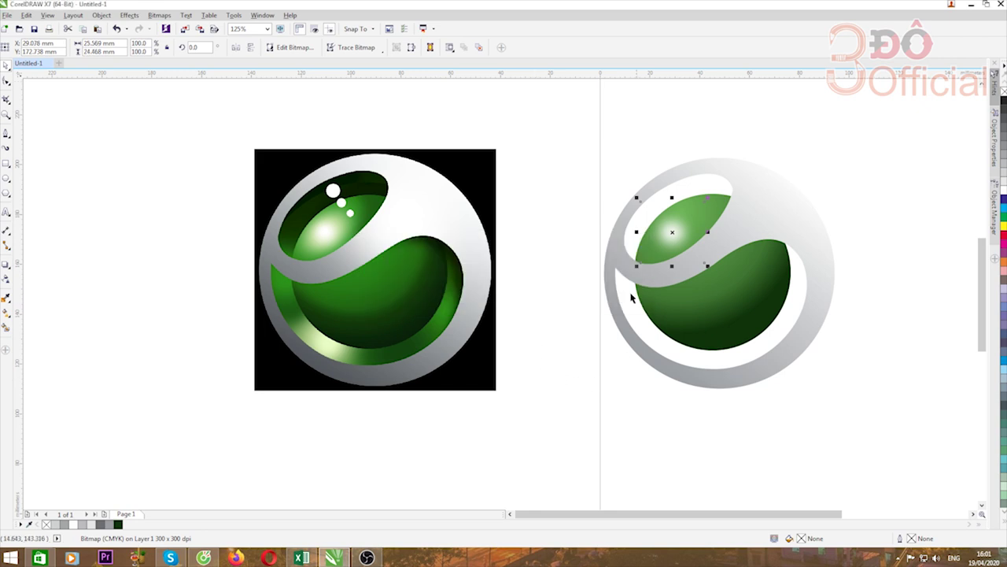
Step: Enlarge the blurred highlight to about 29.8 by 28.5 mm and shift it slightly back toward the oval's lower-left part
{"action": "scroll", "coordinate": [378, 227], "scroll_direction": "down", "scroll_amount": 2}
{"action": "scroll", "coordinate": [477, 229], "scroll_direction": "up", "scroll_amount": 2}
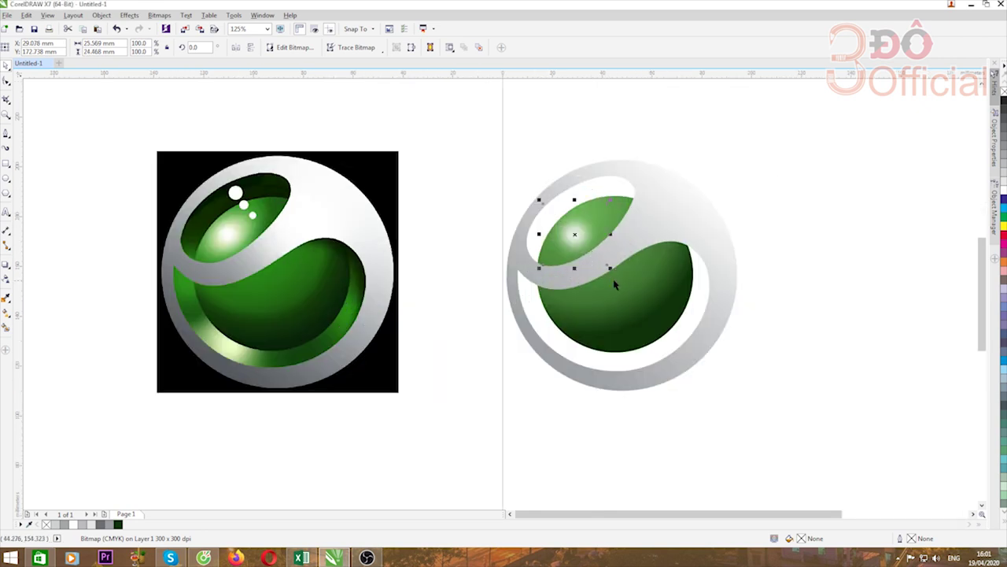
{"action": "left_click_drag", "start_coordinate": [613, 269], "coordinate": [621, 278]}
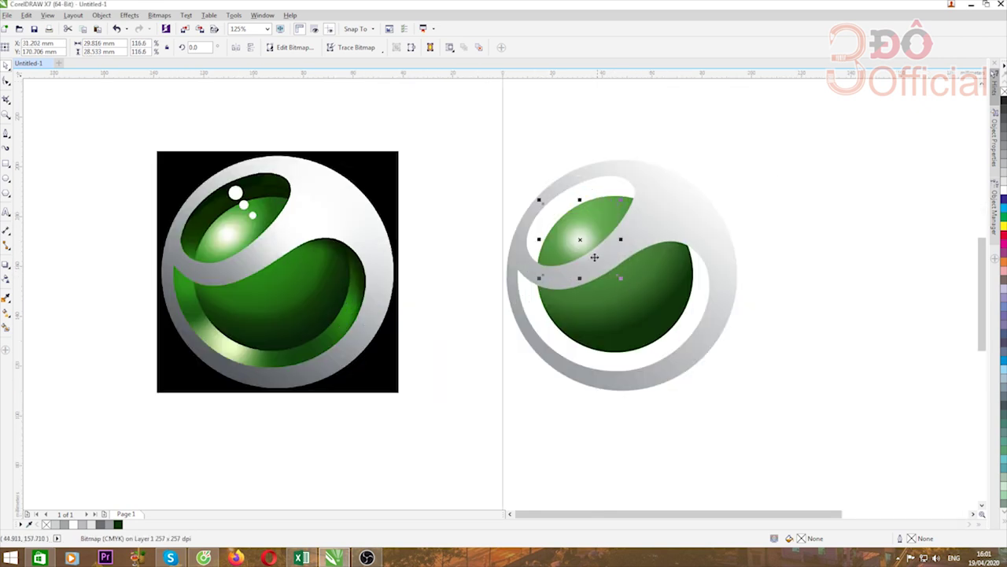
{"action": "left_click_drag", "start_coordinate": [583, 240], "coordinate": [575, 239]}
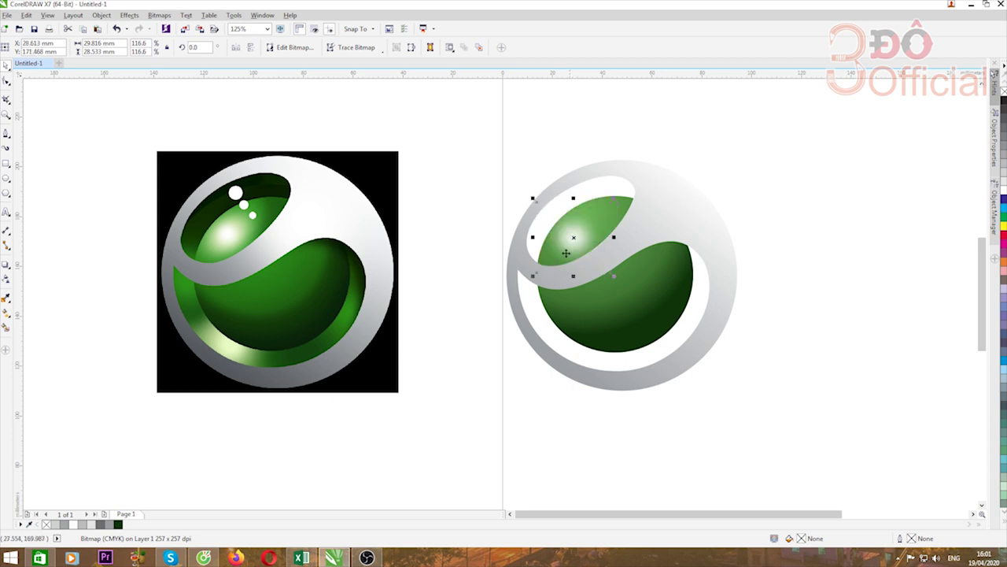
{"action": "left_click", "coordinate": [491, 346]}
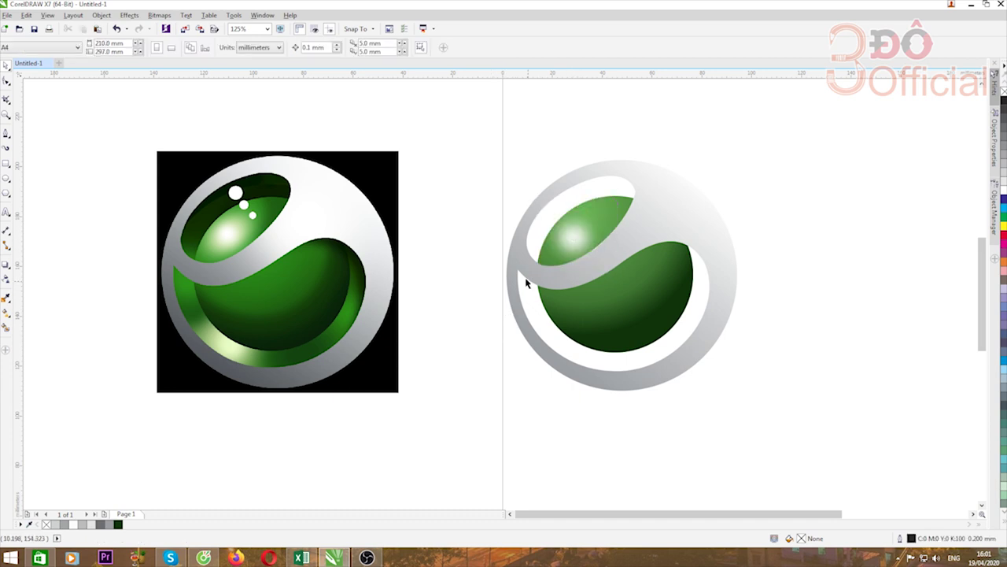
{"action": "left_click", "coordinate": [587, 274]}
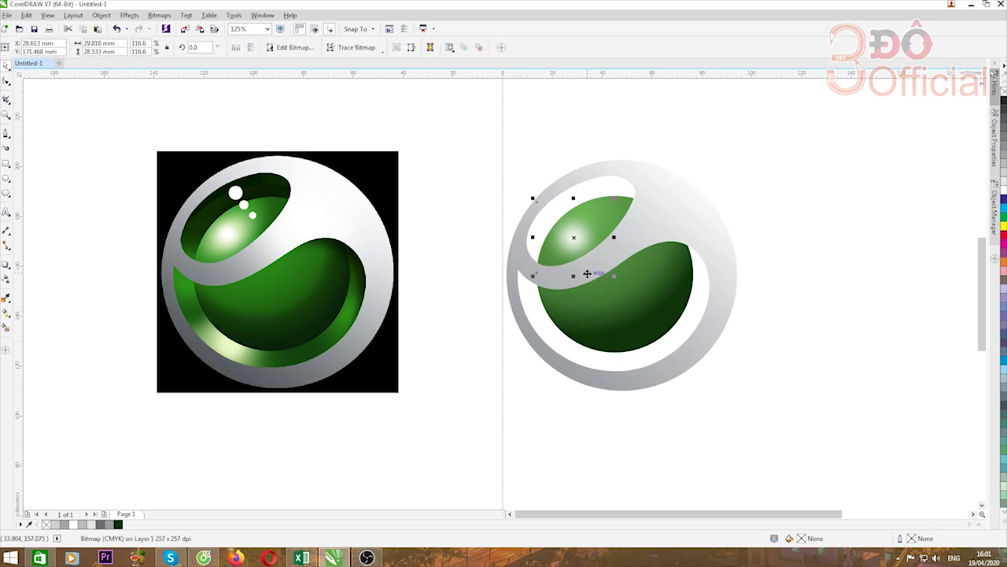
Step: Select the silver shape and look at the Sony Ericsson reference logo in the Cốc Cốc browser before returning to CorelDRAW
{"action": "left_click", "coordinate": [688, 228]}
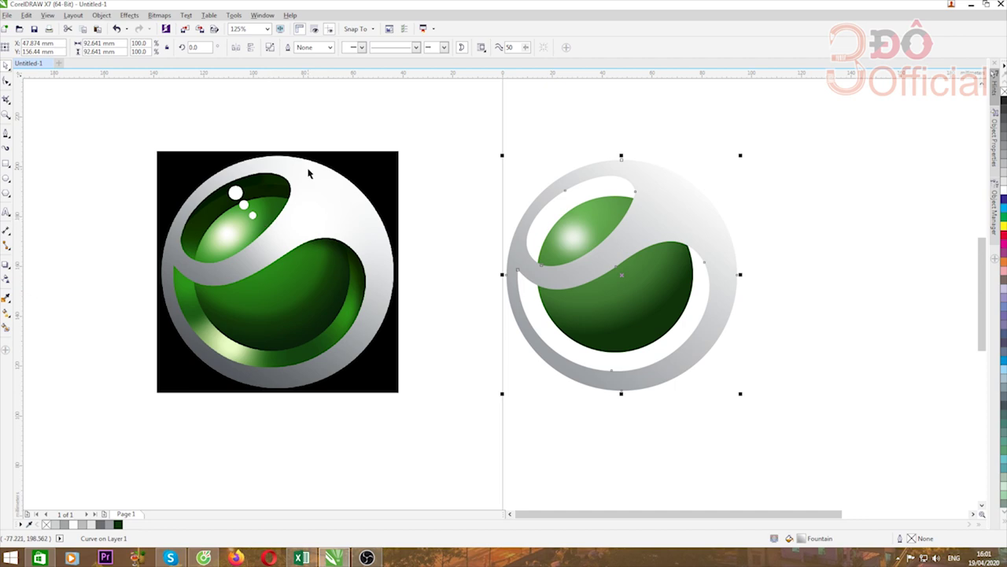
{"action": "left_click", "coordinate": [203, 558]}
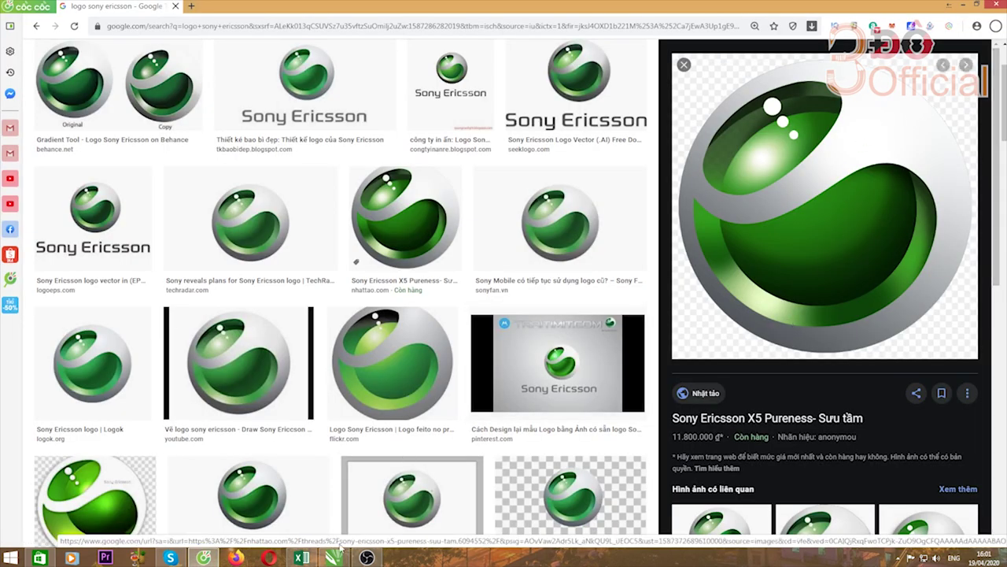
{"action": "mouse_move", "coordinate": [366, 558]}
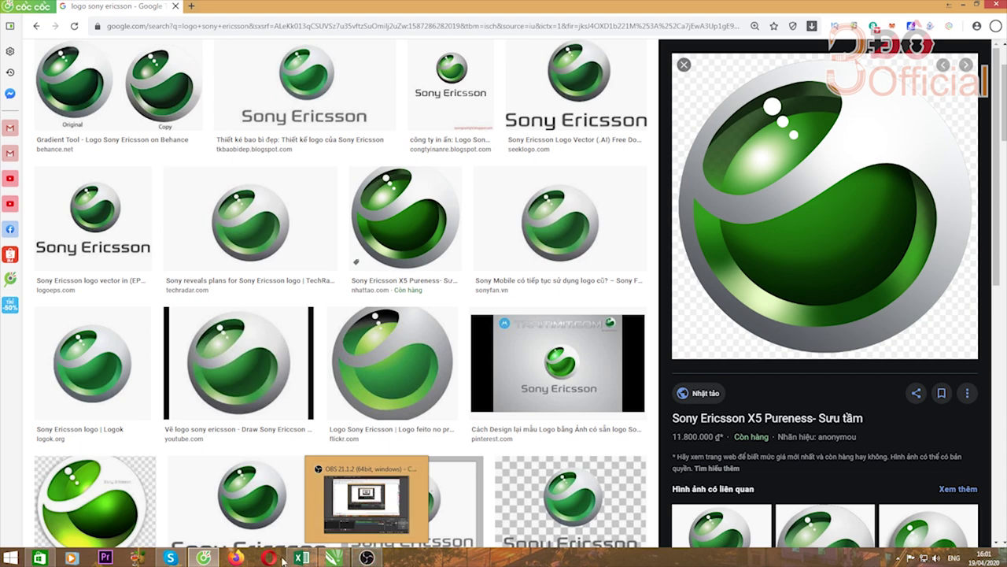
{"action": "left_click", "coordinate": [203, 558]}
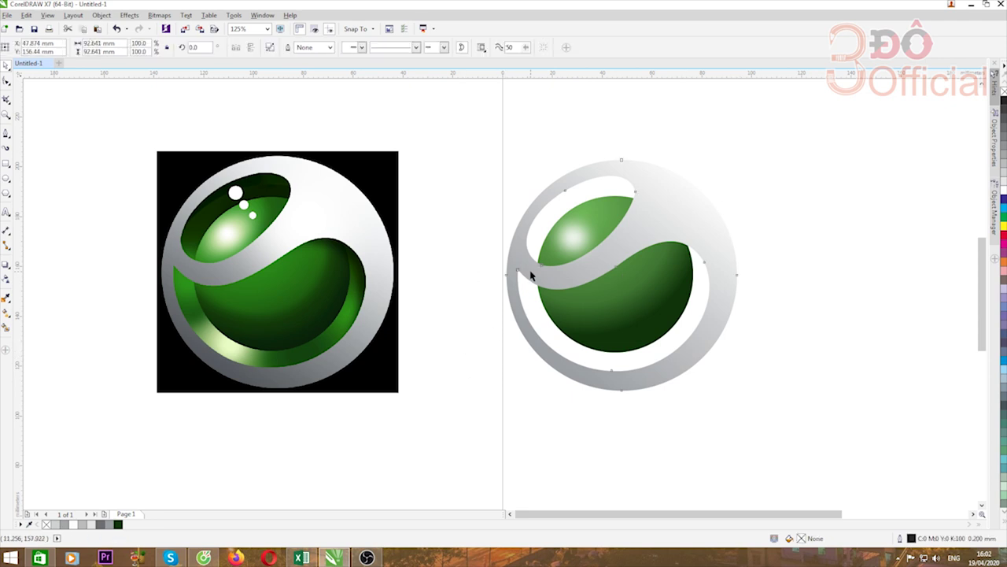
Step: Recolour the grey end of the silver shape's gradient with dark grey #52585D sampled from the reference's lower-left rim
{"action": "left_click", "coordinate": [6, 297]}
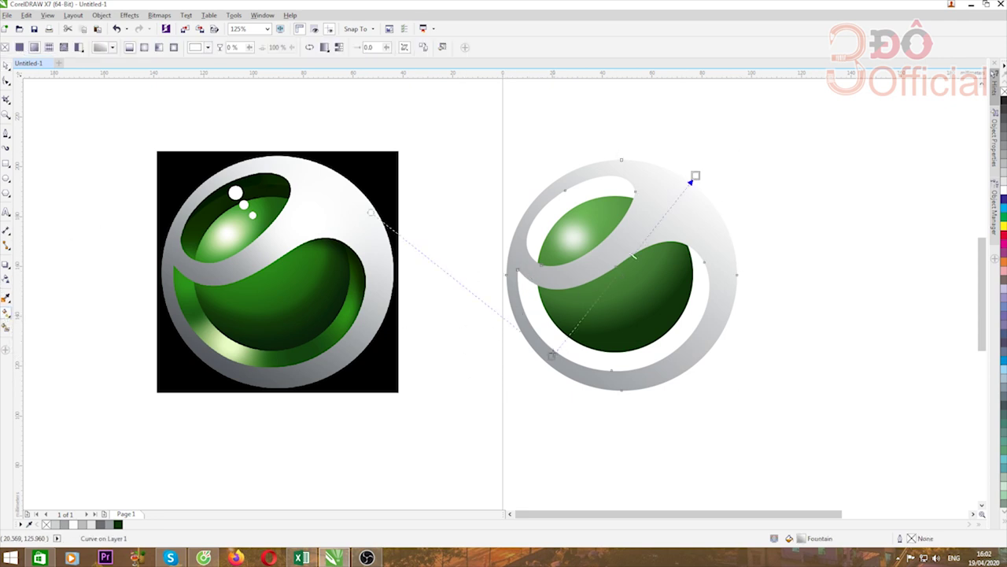
{"action": "left_click", "coordinate": [552, 355]}
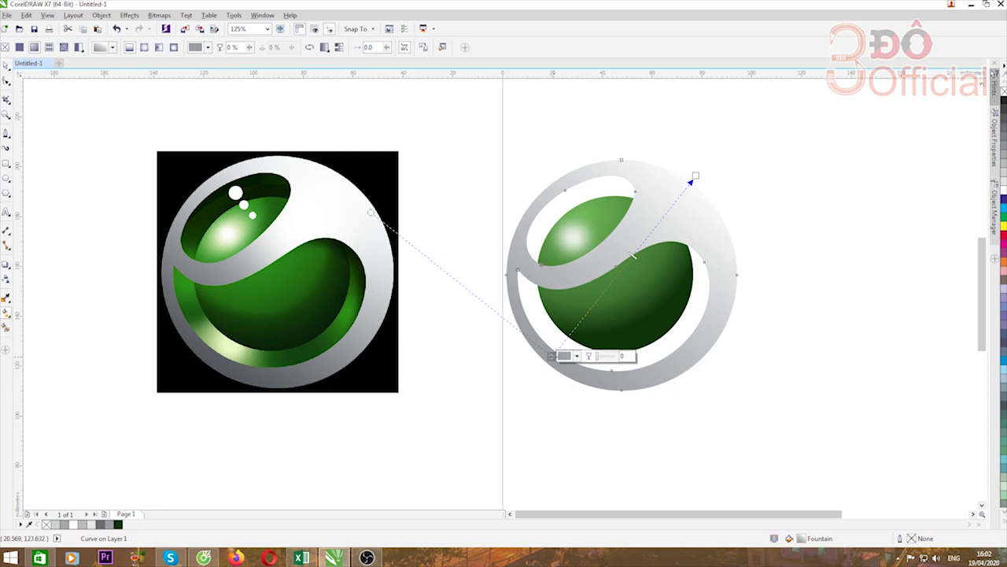
{"action": "left_click", "coordinate": [578, 355]}
{"action": "left_click", "coordinate": [599, 378]}
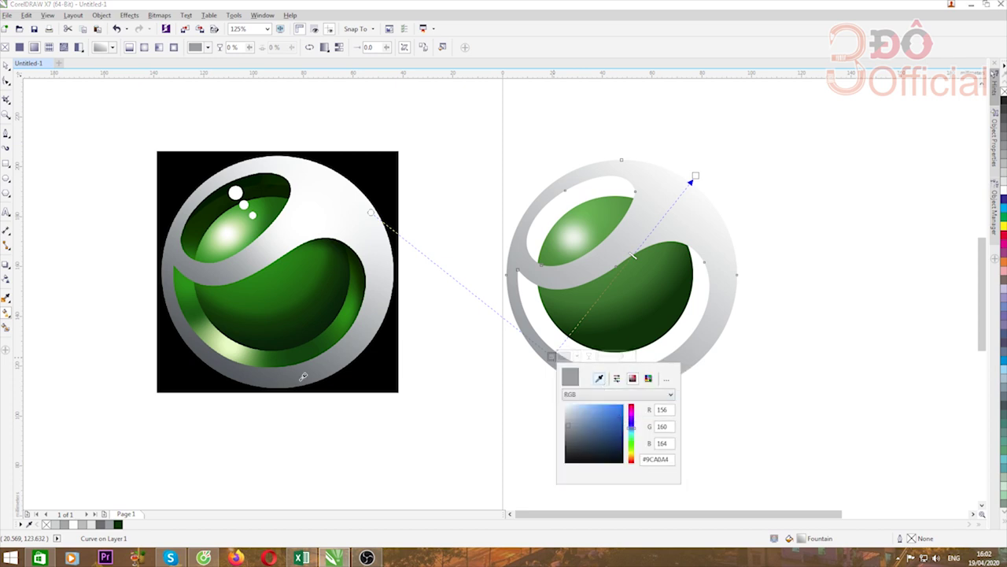
{"action": "left_click", "coordinate": [219, 361]}
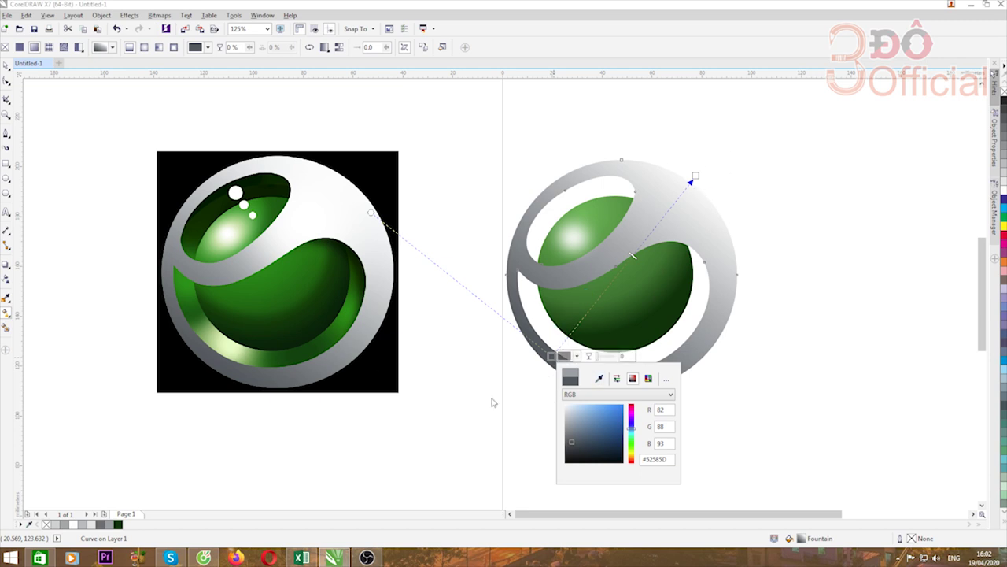
{"action": "key", "text": "Escape"}
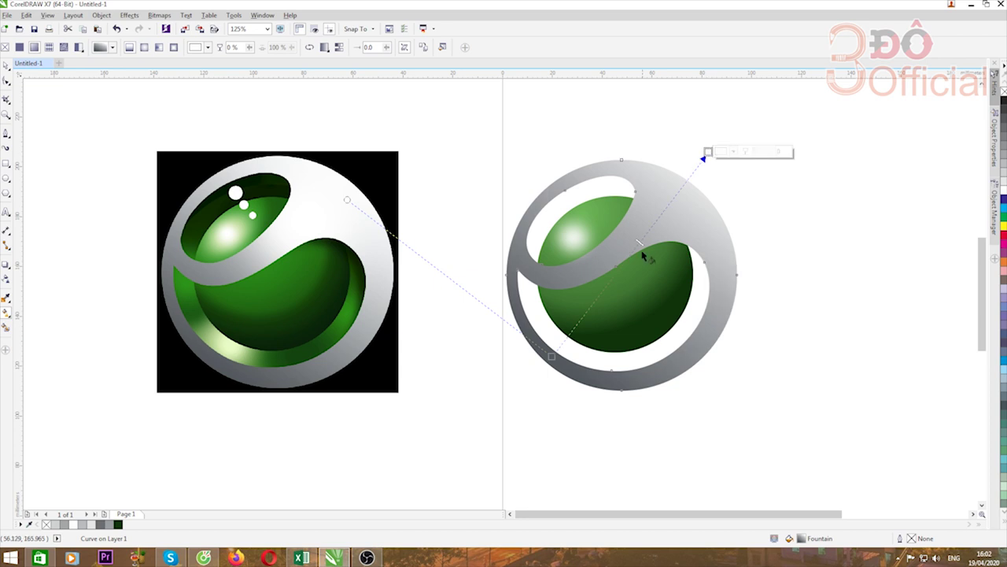
Step: Pull the silver gradient's white end slightly inward from the upper right and shift its midpoint toward the dark end
{"action": "left_click_drag", "start_coordinate": [695, 175], "coordinate": [681, 192]}
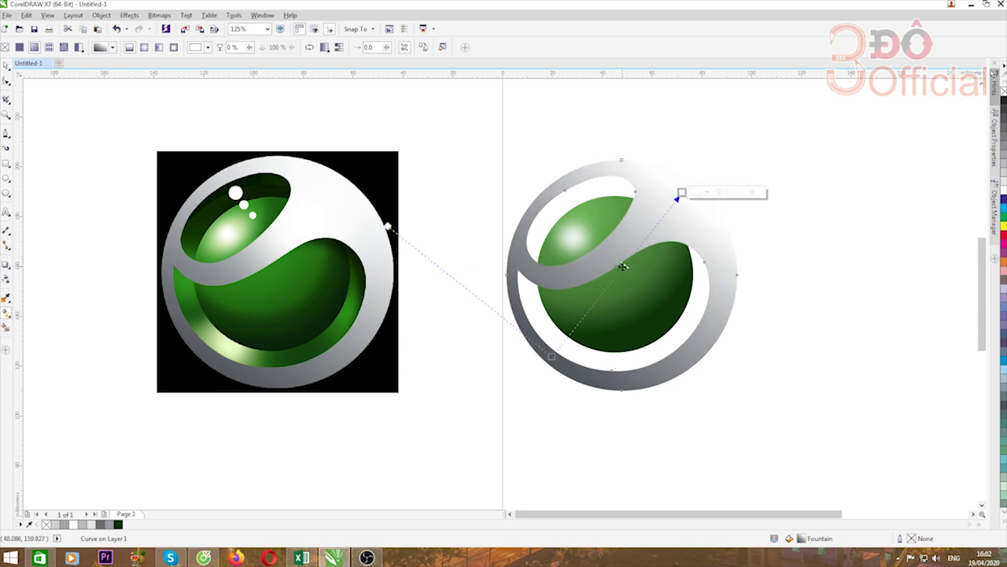
{"action": "left_click_drag", "start_coordinate": [625, 265], "coordinate": [605, 288]}
{"action": "mouse_move", "coordinate": [676, 198]}
{"action": "left_mouse_down"}
{"action": "mouse_move", "coordinate": [699, 173]}
{"action": "mouse_move", "coordinate": [686, 192]}
{"action": "left_mouse_up"}
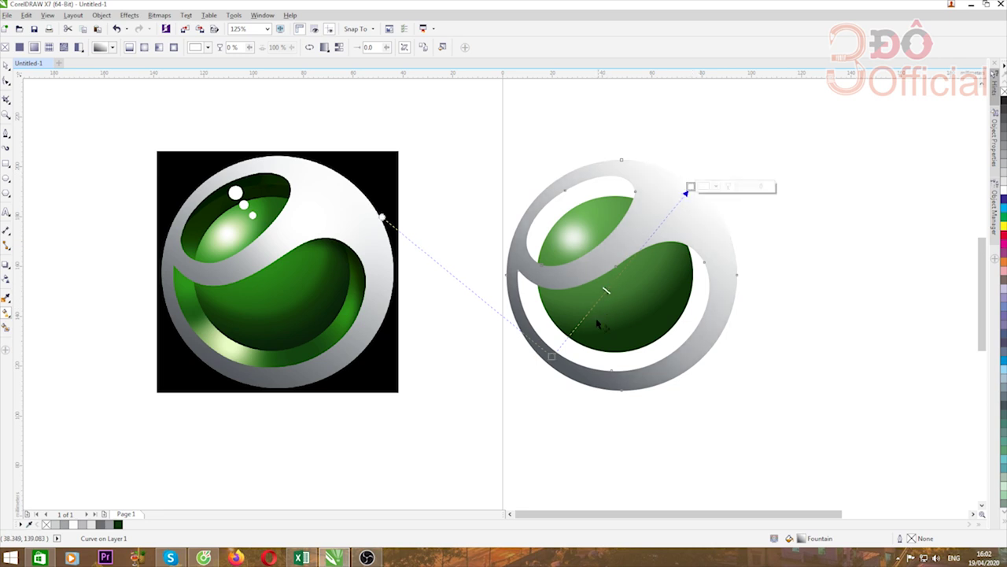
Step: Shift the dark end of the silver shape's gradient slightly up and outward toward the left rim, then deselect the shape
{"action": "left_click", "coordinate": [551, 356]}
{"action": "left_click_drag", "start_coordinate": [552, 355], "coordinate": [542, 345]}
{"action": "left_click", "coordinate": [506, 396]}
{"action": "scroll", "coordinate": [467, 261], "scroll_direction": "down", "scroll_amount": 2}
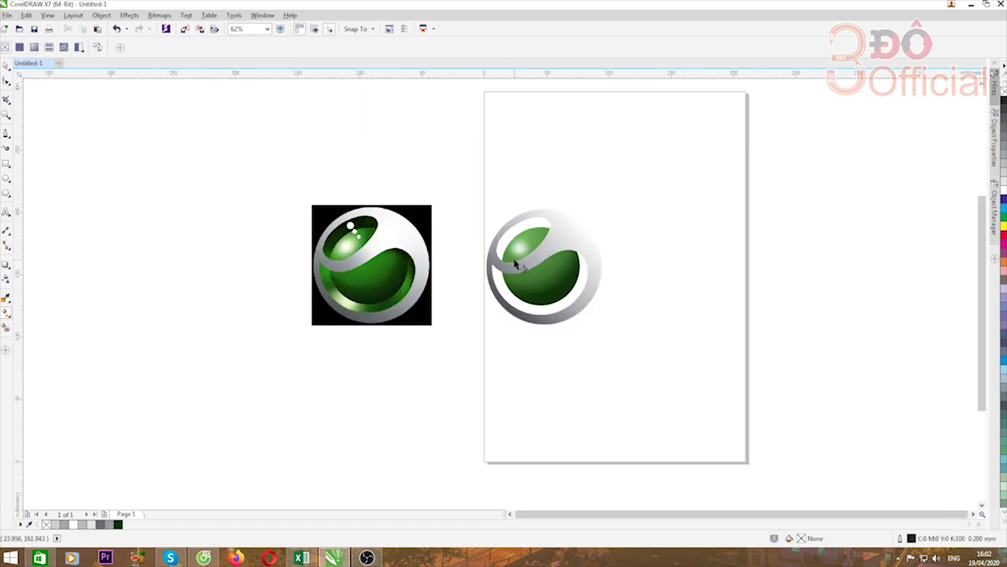
{"action": "scroll", "coordinate": [513, 265], "scroll_direction": "up", "scroll_amount": 2}
{"action": "key", "text": "space"}
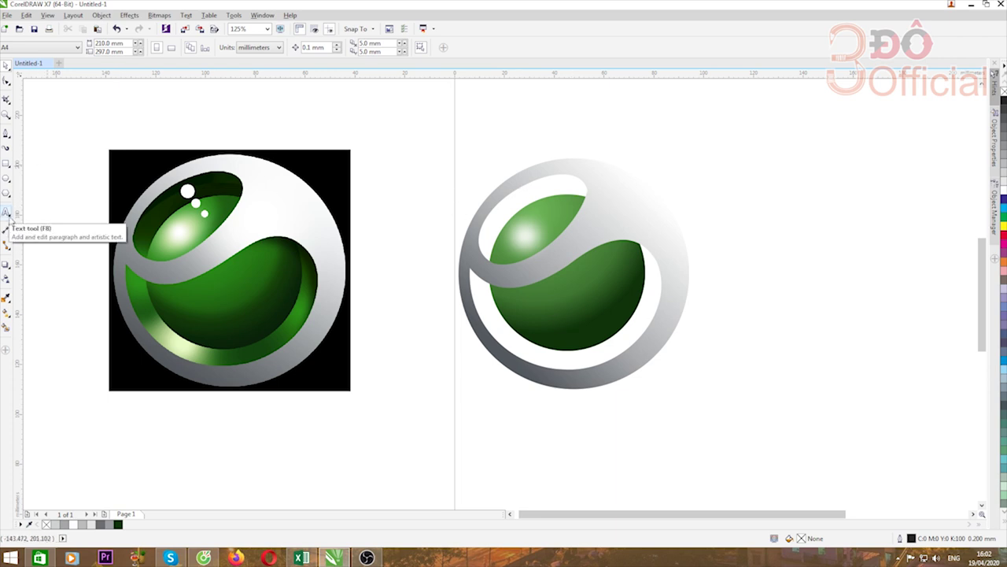
Step: Draw a circle about 83.4 mm in diameter over the silver shape, enclosing the white cut-outs just inside its outer rim
{"action": "left_click", "coordinate": [6, 181]}
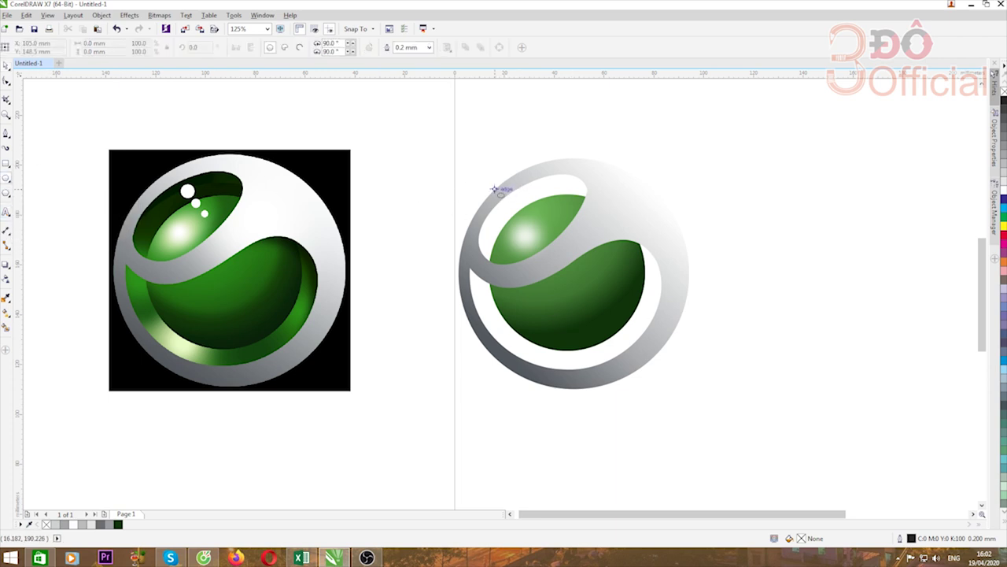
{"action": "left_click_drag", "start_coordinate": [494, 189], "coordinate": [696, 387]}
{"action": "left_click_drag", "start_coordinate": [595, 288], "coordinate": [573, 265]}
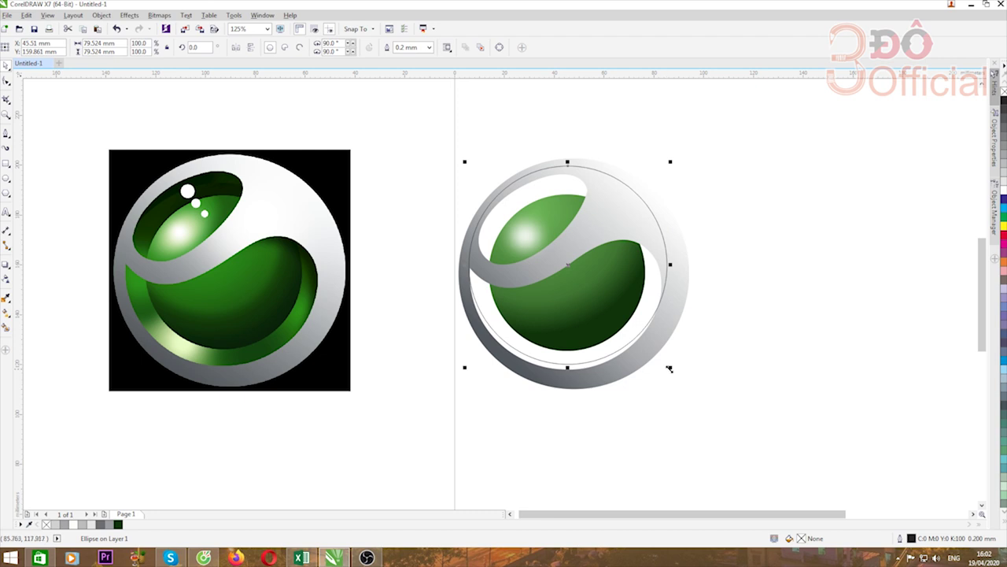
{"action": "left_click_drag", "start_coordinate": [669, 368], "coordinate": [679, 381]}
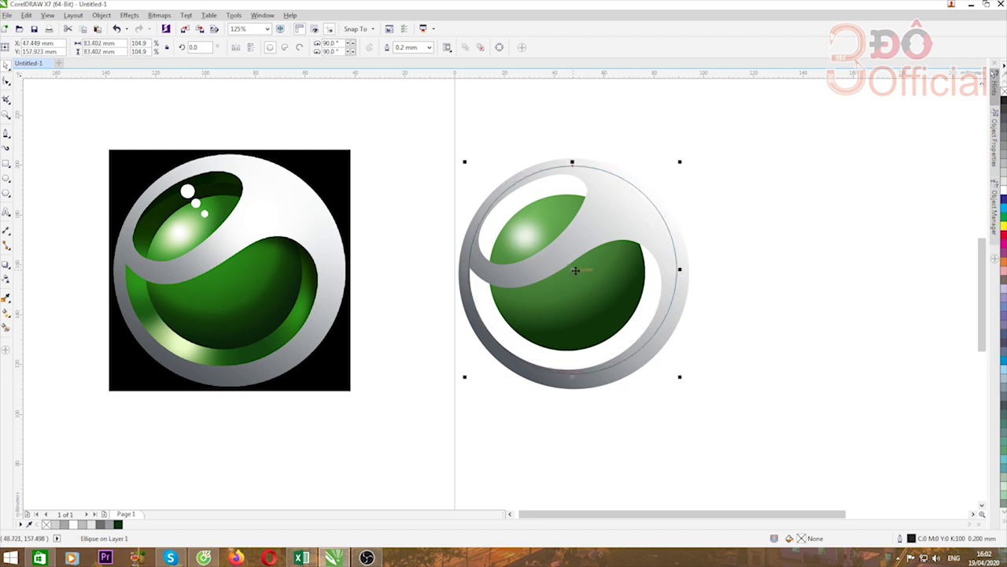
{"action": "left_click_drag", "start_coordinate": [575, 270], "coordinate": [570, 272]}
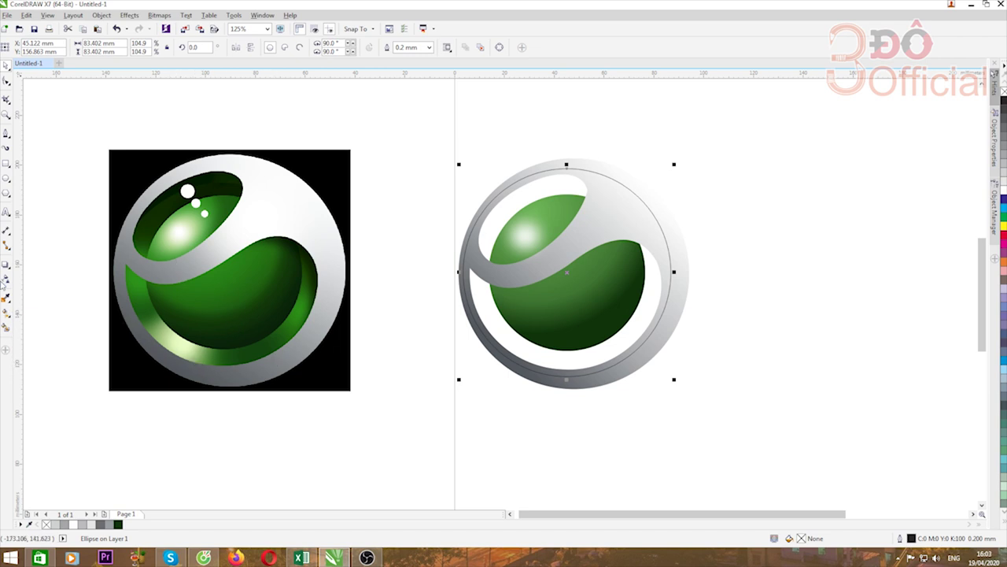
Step: Fill the new circle with dark green #004208 sampled from the reference's lower green ring and keep the circle selected
{"action": "left_click", "coordinate": [5, 297]}
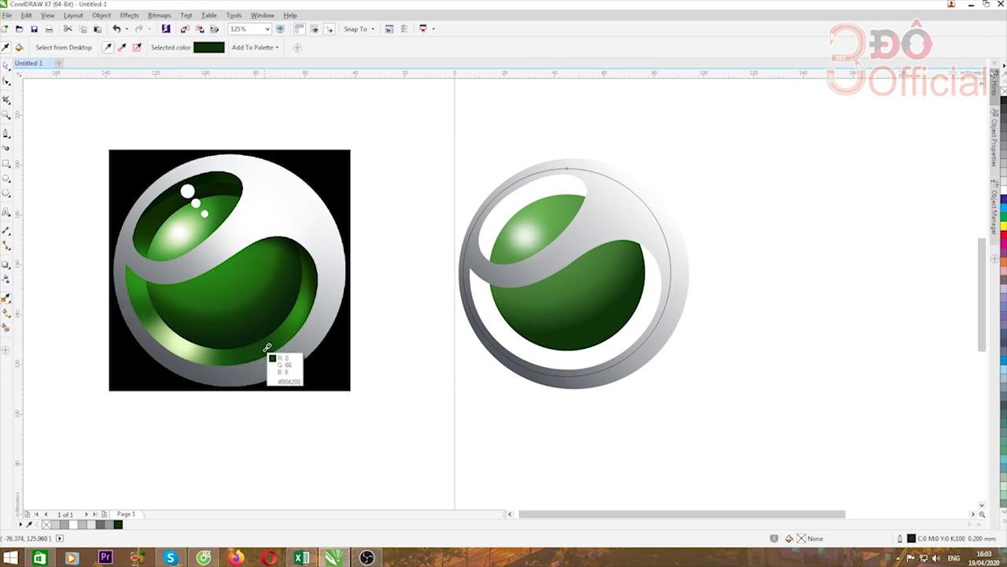
{"action": "left_click", "coordinate": [261, 343]}
{"action": "left_click", "coordinate": [590, 354]}
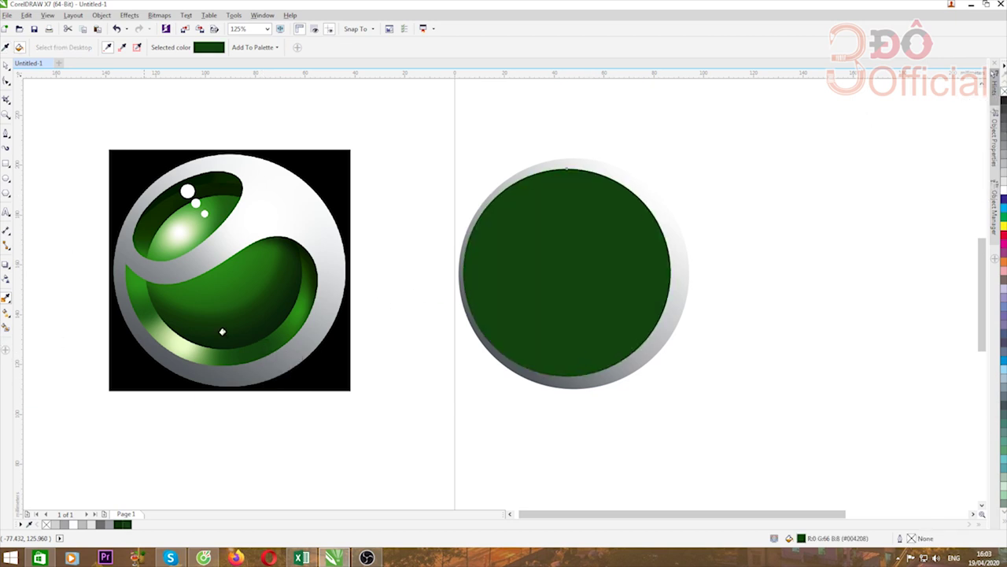
{"action": "left_click", "coordinate": [7, 66]}
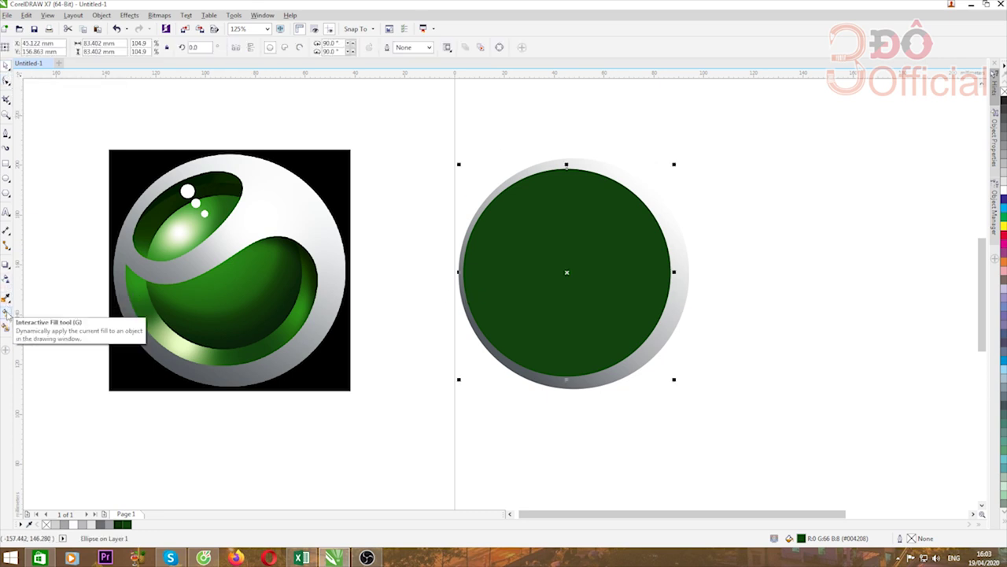